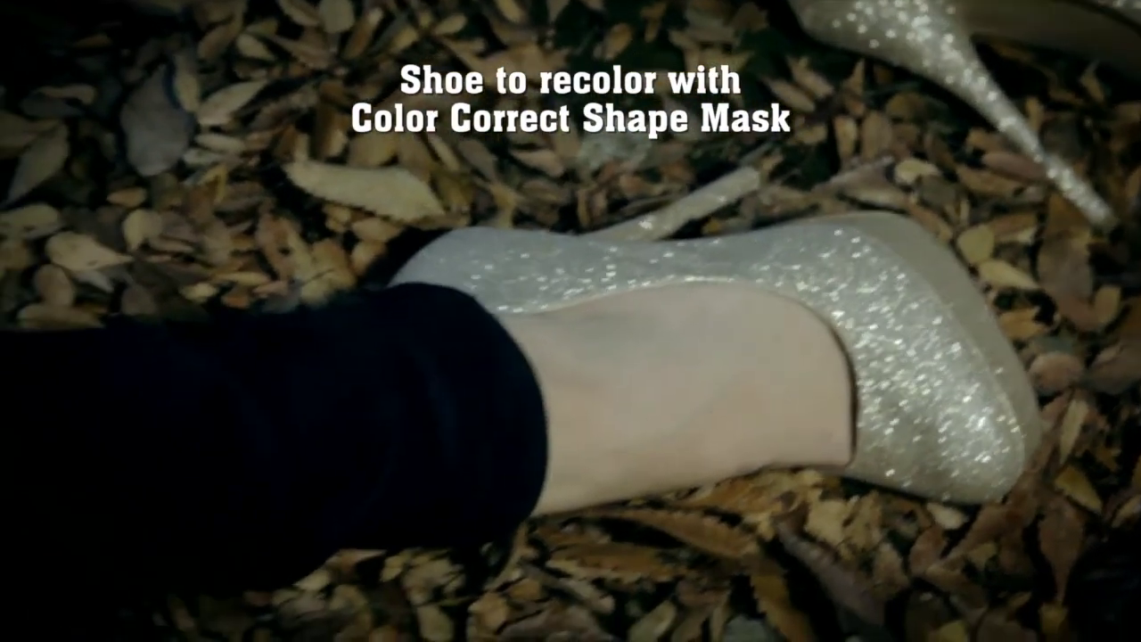
Outline the shoe with a closed Bezier mask and track it forward through the clip
left_click(40, 319)
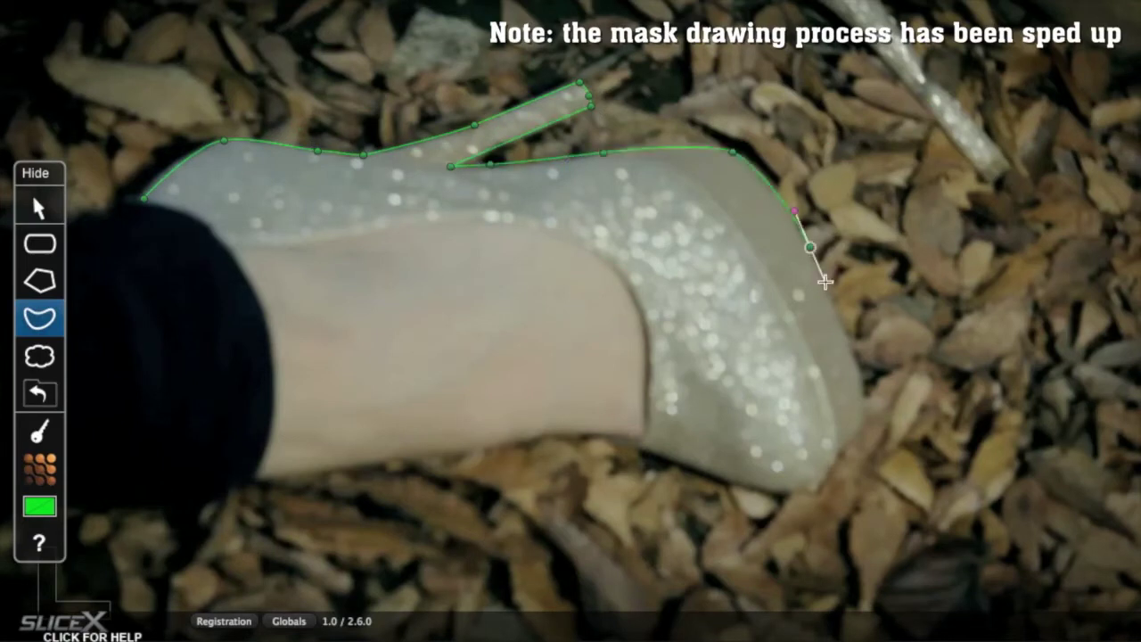
left_click(637, 337)
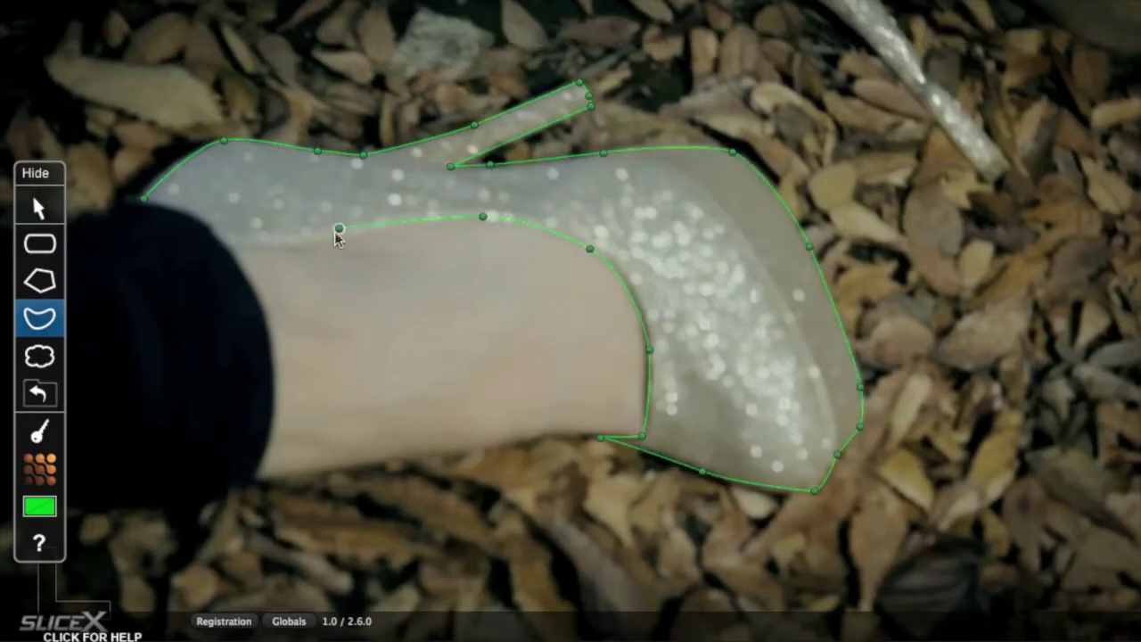
left_click(142, 198)
left_click(501, 449)
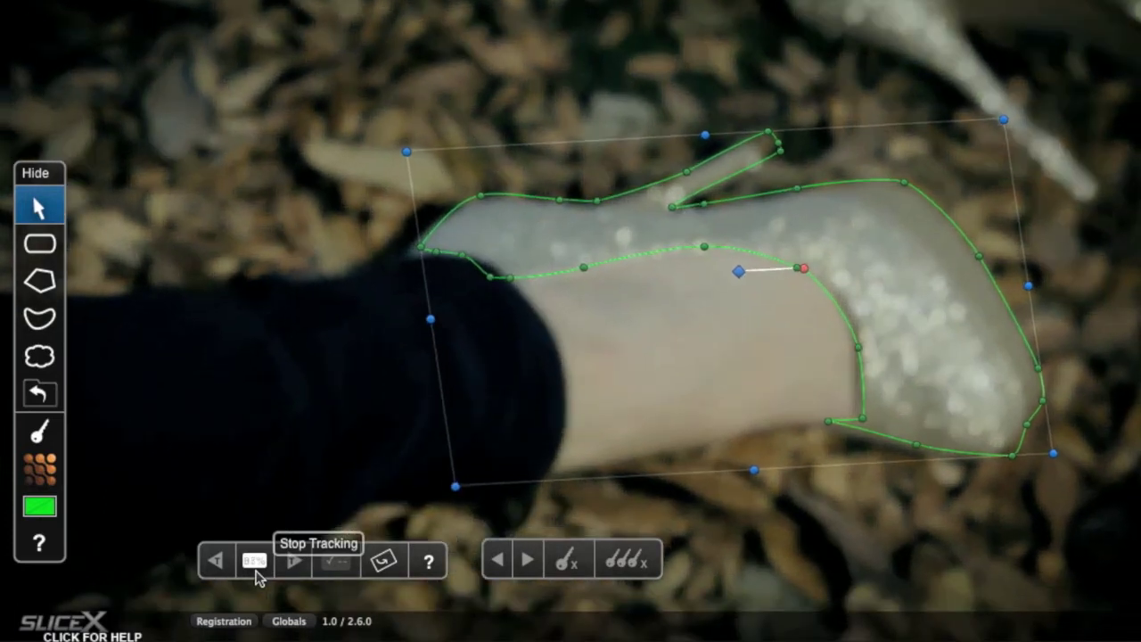
Stop tracking, then turn the masked shoe pink with Blue at 2.47 and Red at 2.36
left_click(256, 570)
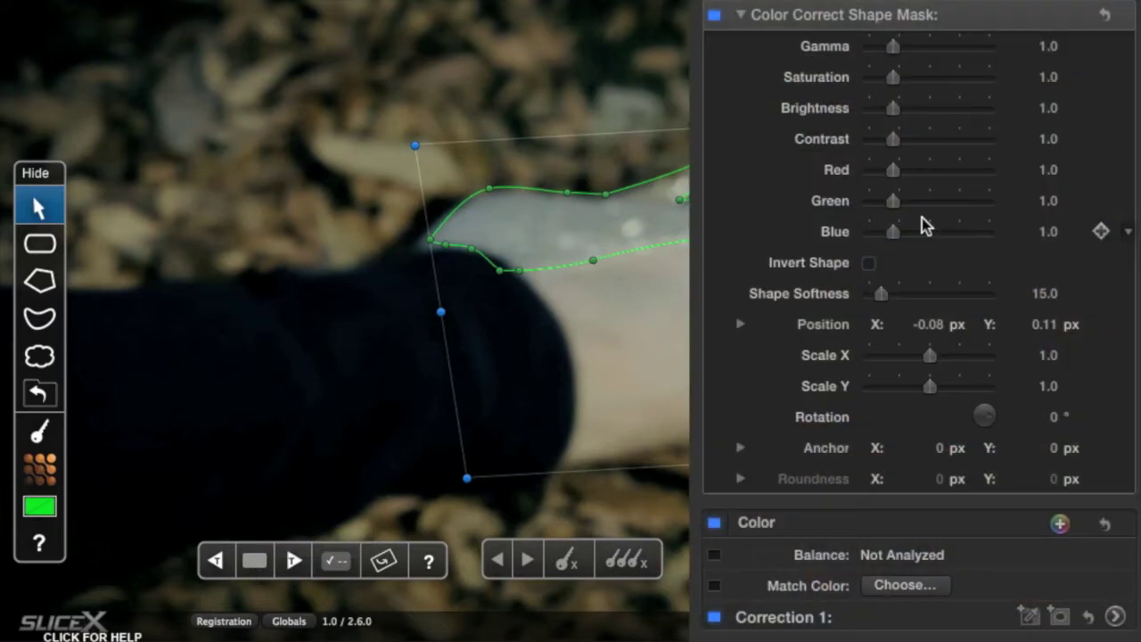
left_click(927, 231)
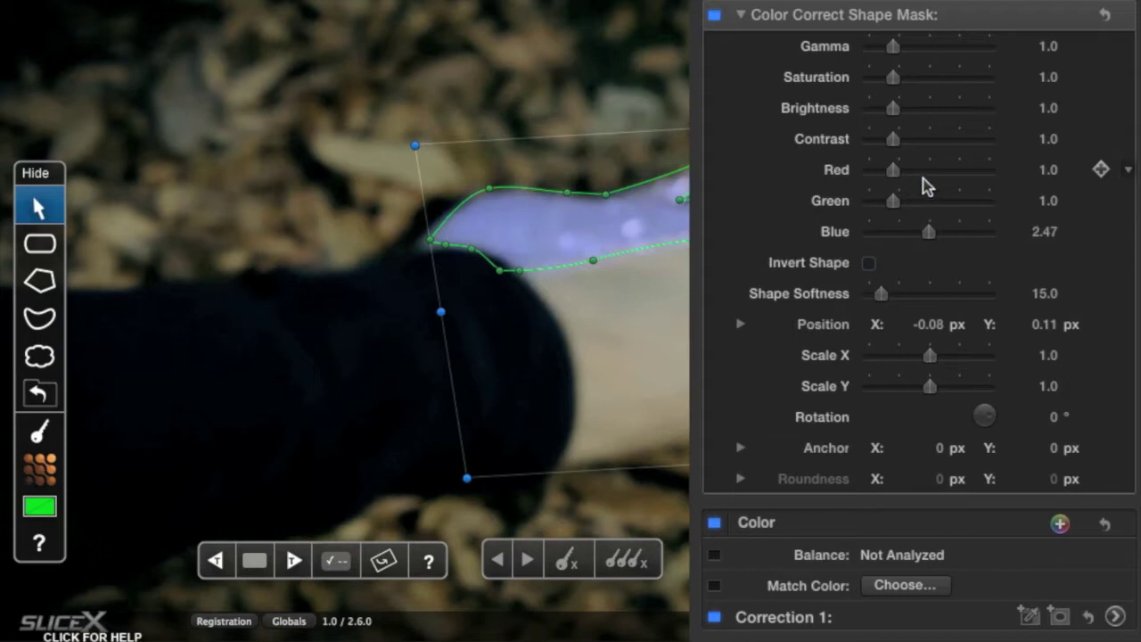
left_click(924, 172)
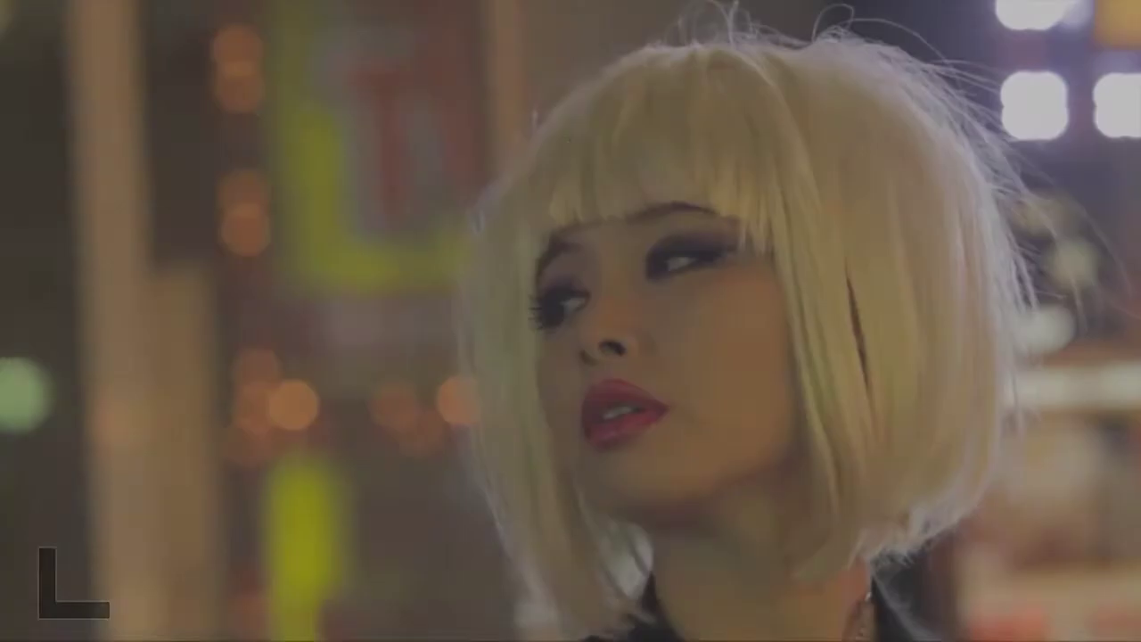
Zoom onto the lips and place freehand mask points from the left side along the upper lip
scroll(599, 408, "up", 5)
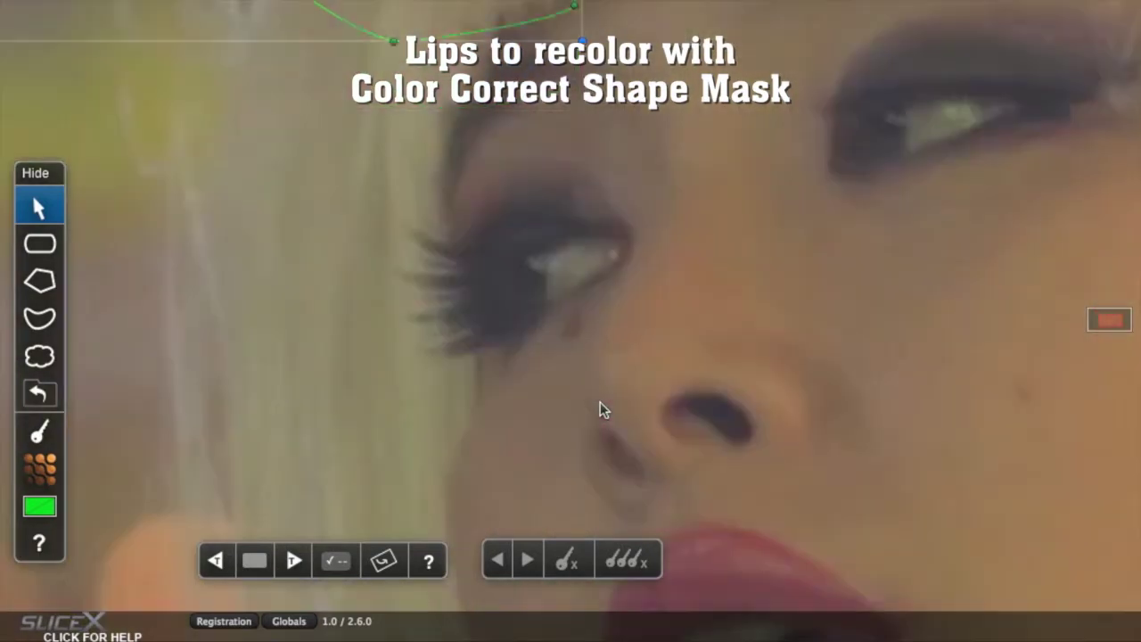
left_click_drag(1109, 318, 1113, 324)
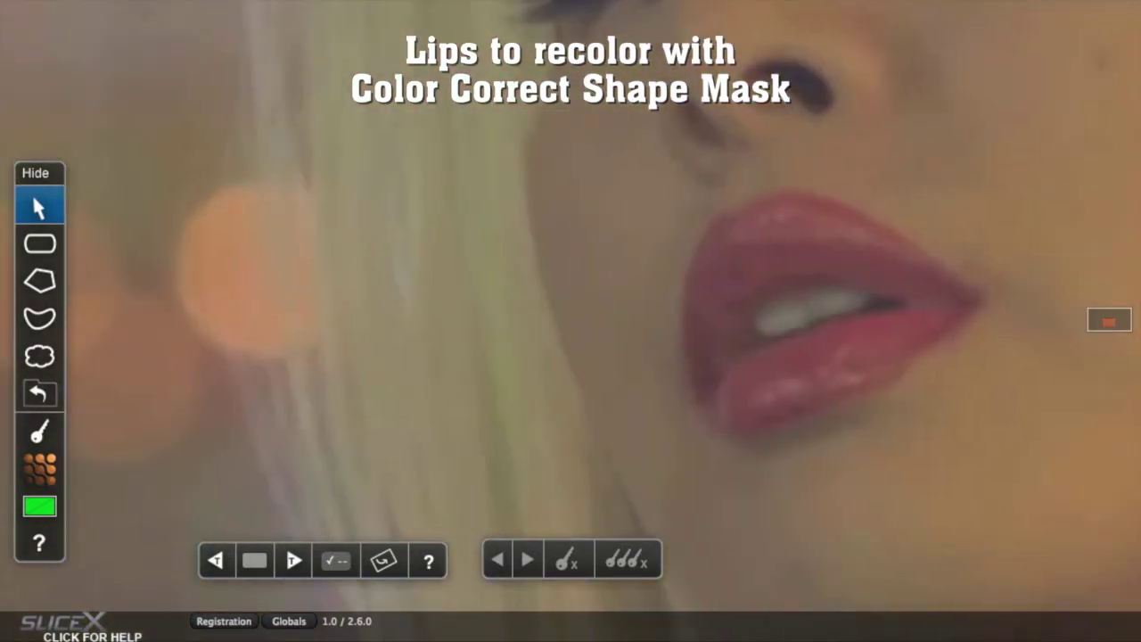
left_click(33, 323)
left_click(689, 393)
left_click(690, 266)
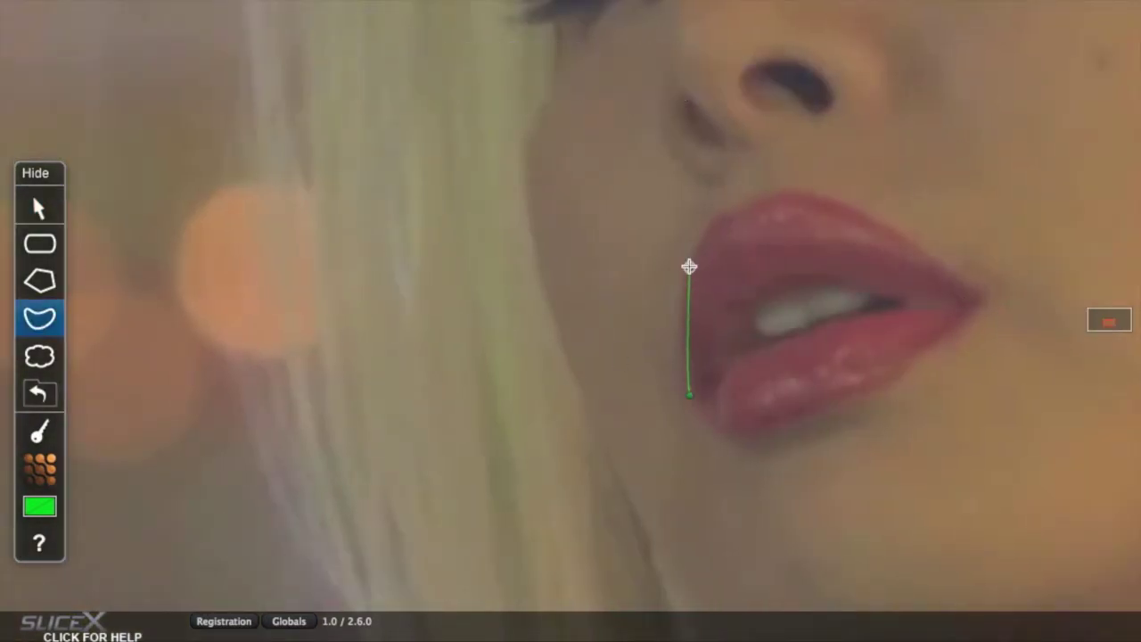
left_click(731, 210)
left_click(738, 208)
left_click(782, 196)
left_click(890, 228)
Continue the mask around the lips' right corner and lower lip, closing it at the first point
left_click(973, 287)
left_click(928, 353)
left_click(845, 399)
left_click_drag(742, 440, 712, 434)
left_click(689, 393)
left_click(845, 401)
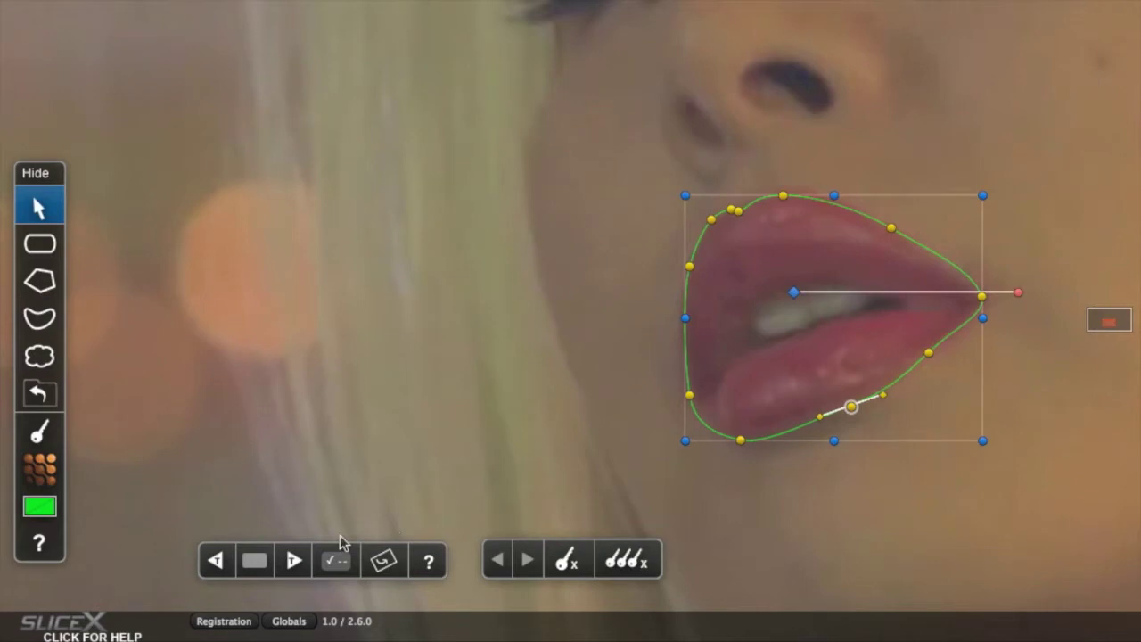
Track the lip mask forward in two passes, then advance it one frame
left_click(294, 560)
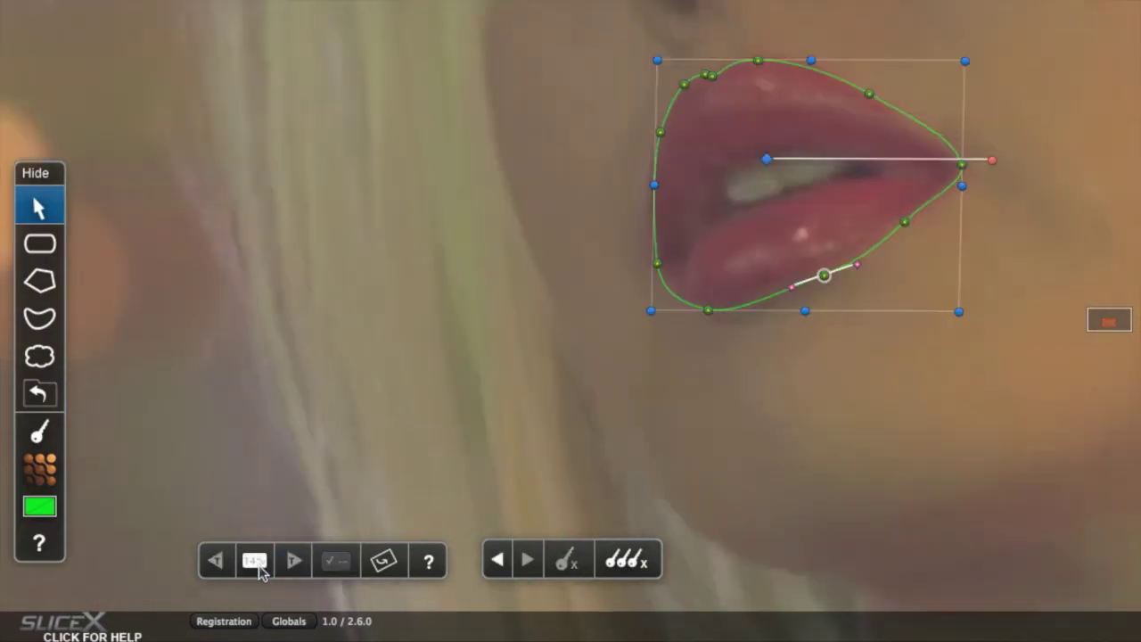
left_click(255, 562)
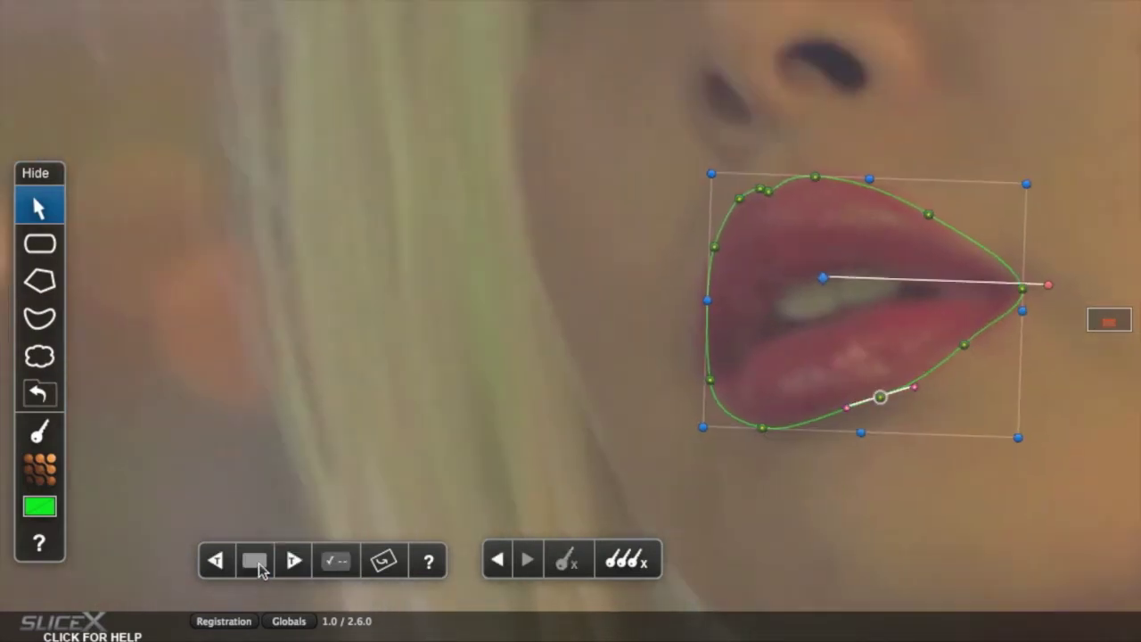
left_click(292, 562)
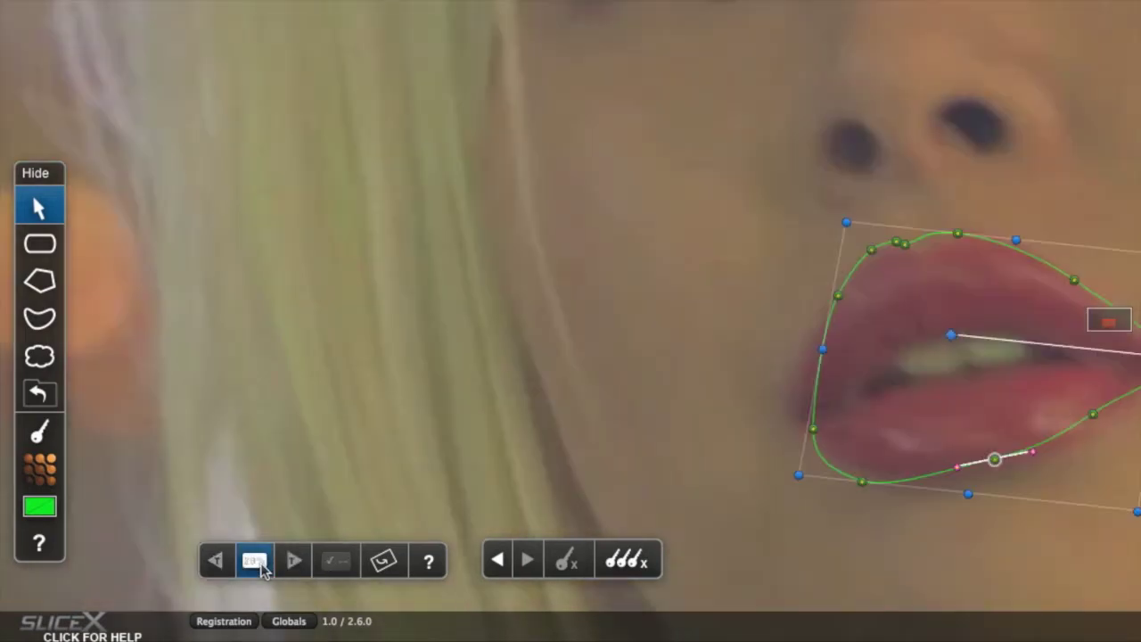
left_click(258, 564)
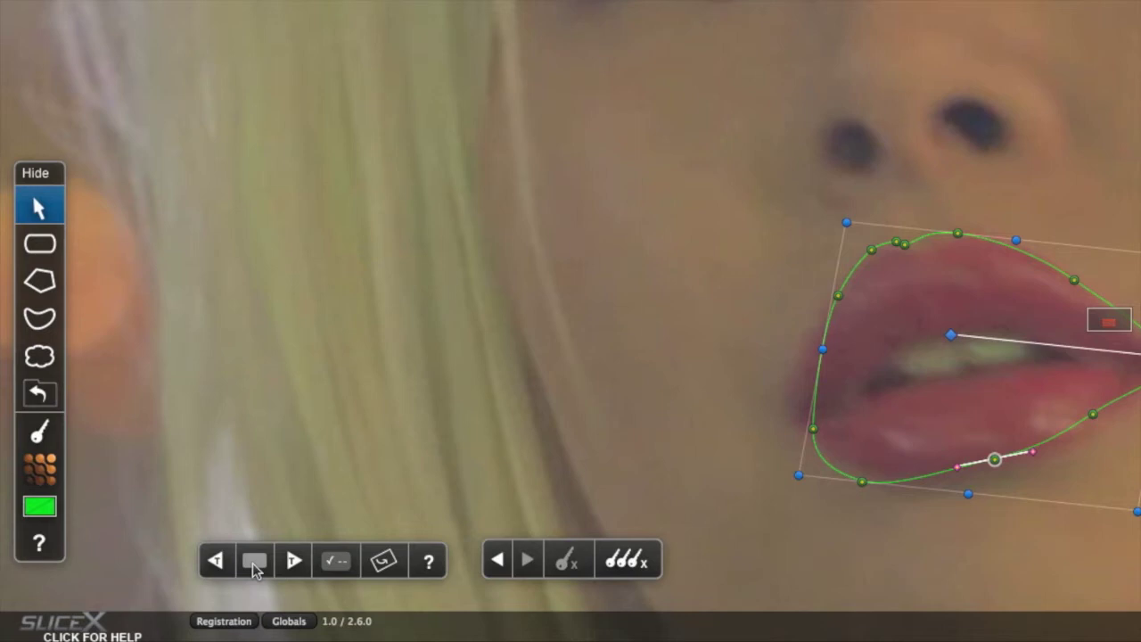
left_click(254, 569)
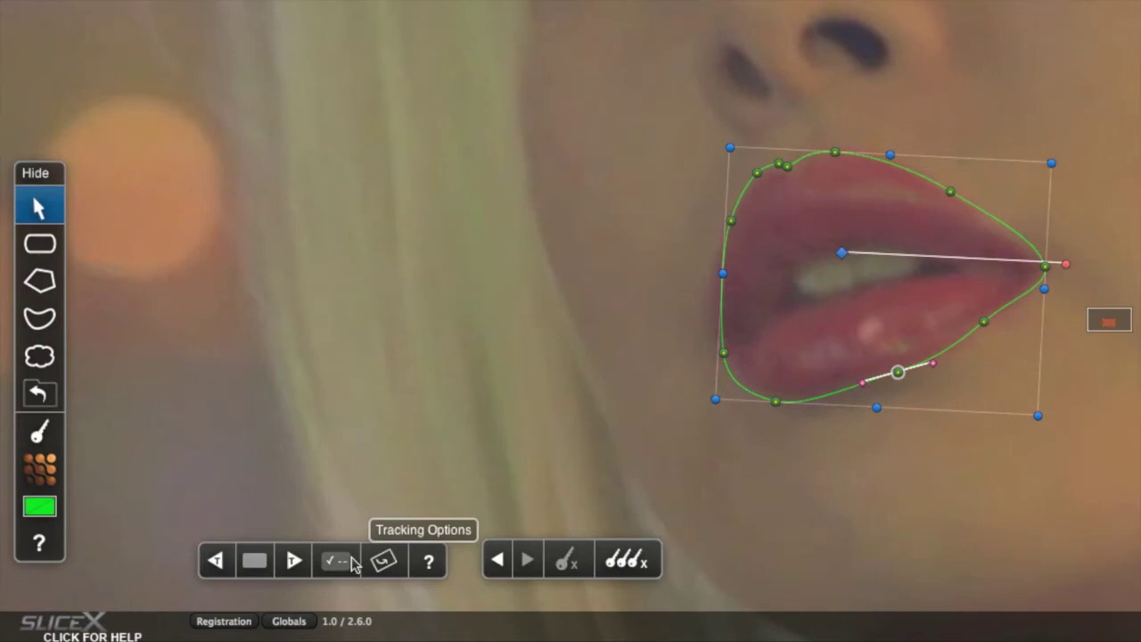
Refine the lip mask's left-edge and lower-right points to fit the lips
left_click(708, 332)
left_click_drag(707, 332, 705, 330)
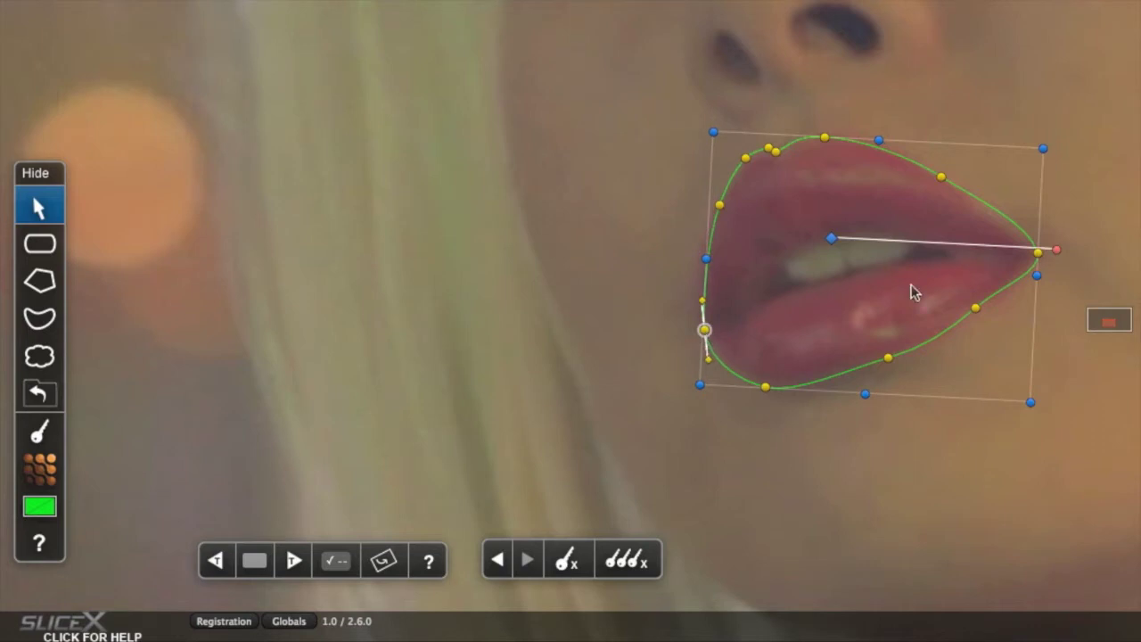
left_click(977, 308)
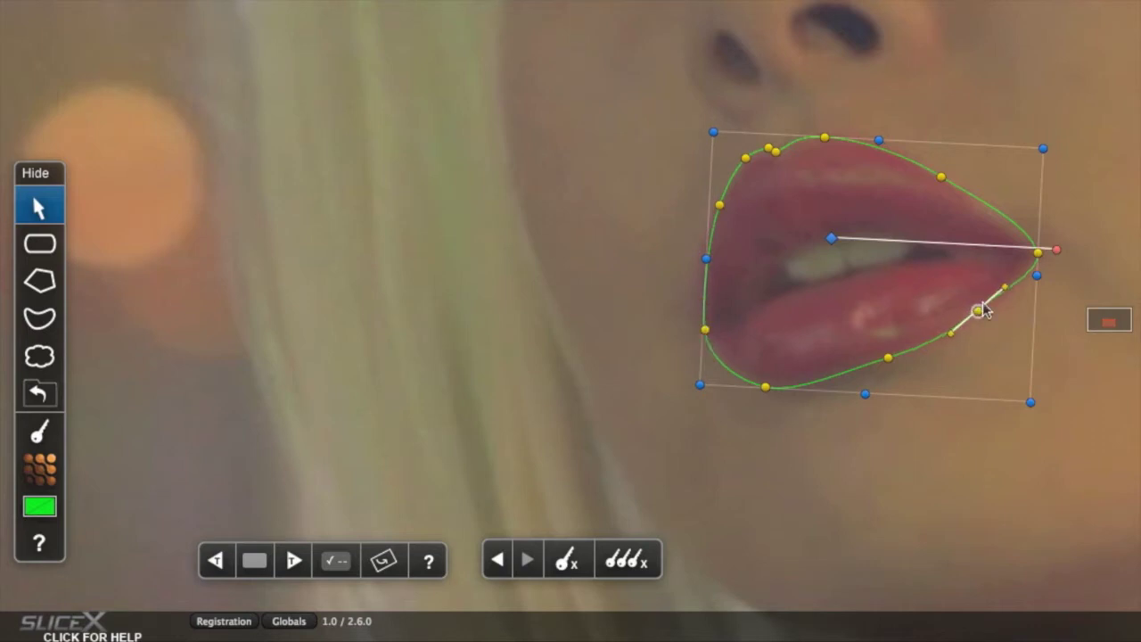
left_click_drag(1009, 287, 1010, 289)
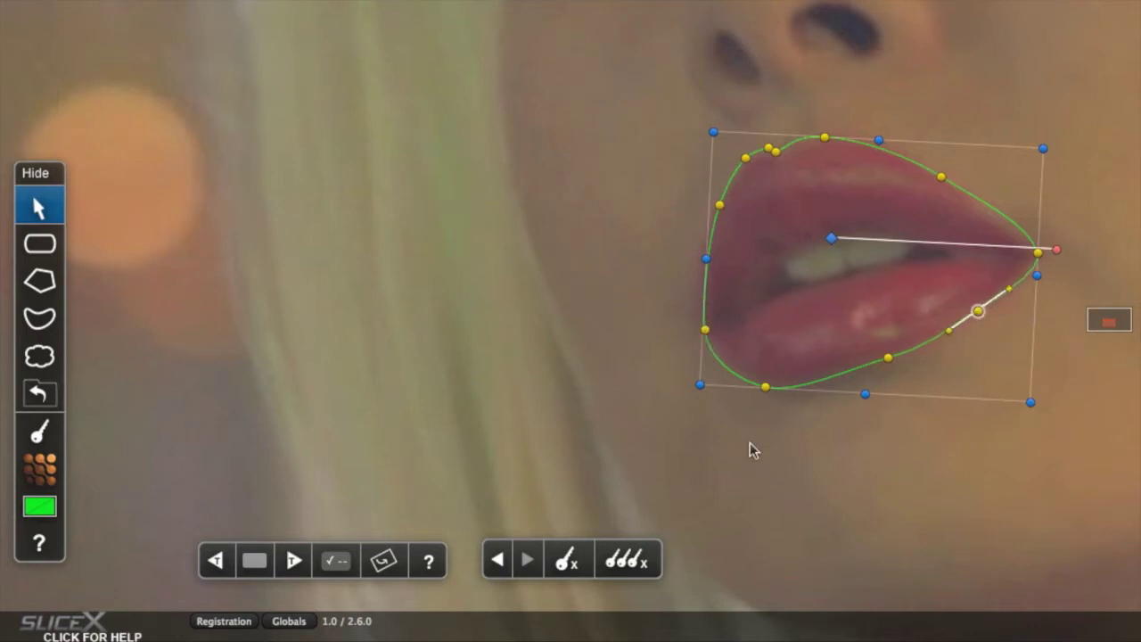
Track the lip mask further, widen its left edge, and set Red 2.19 and Blue 1.04
left_click(293, 561)
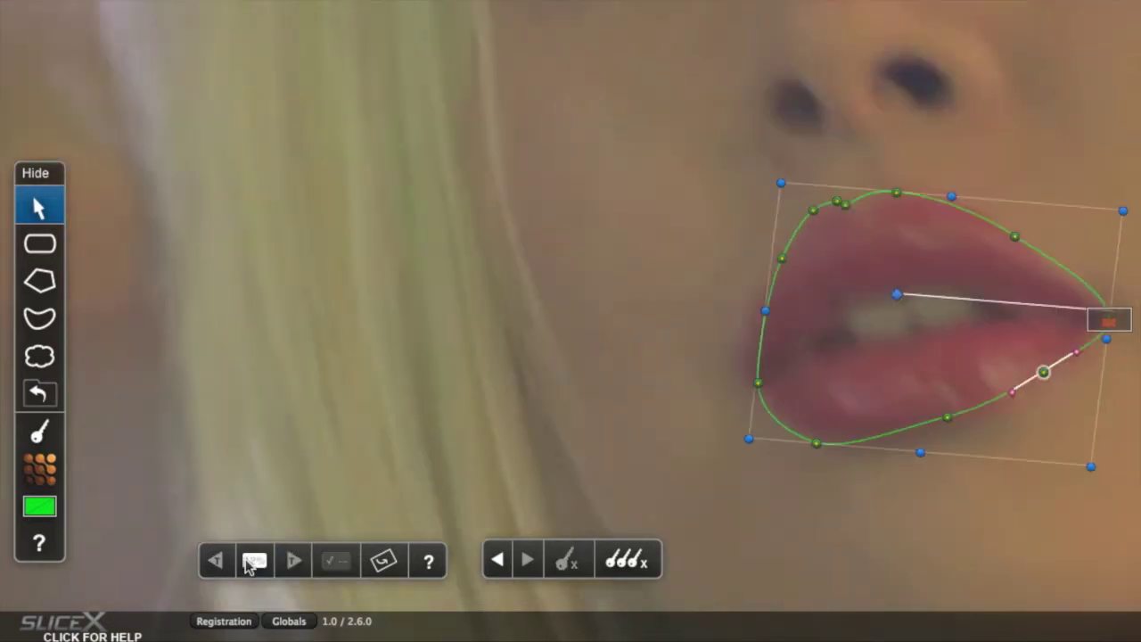
left_click_drag(808, 420, 798, 416)
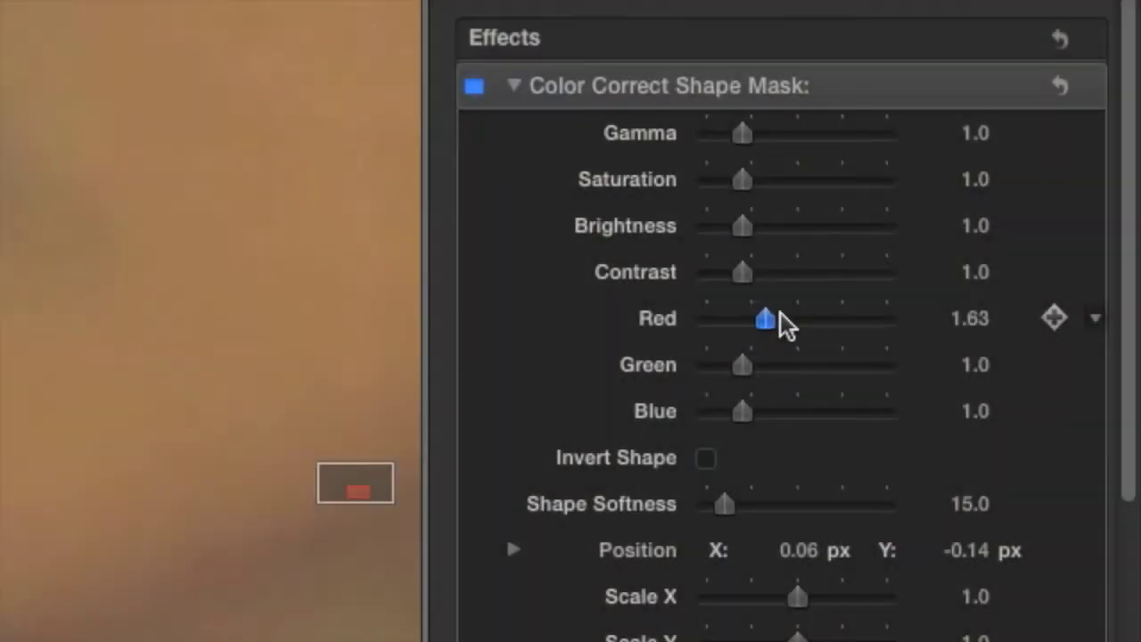
left_click_drag(779, 324, 794, 321)
left_click_drag(741, 412, 746, 409)
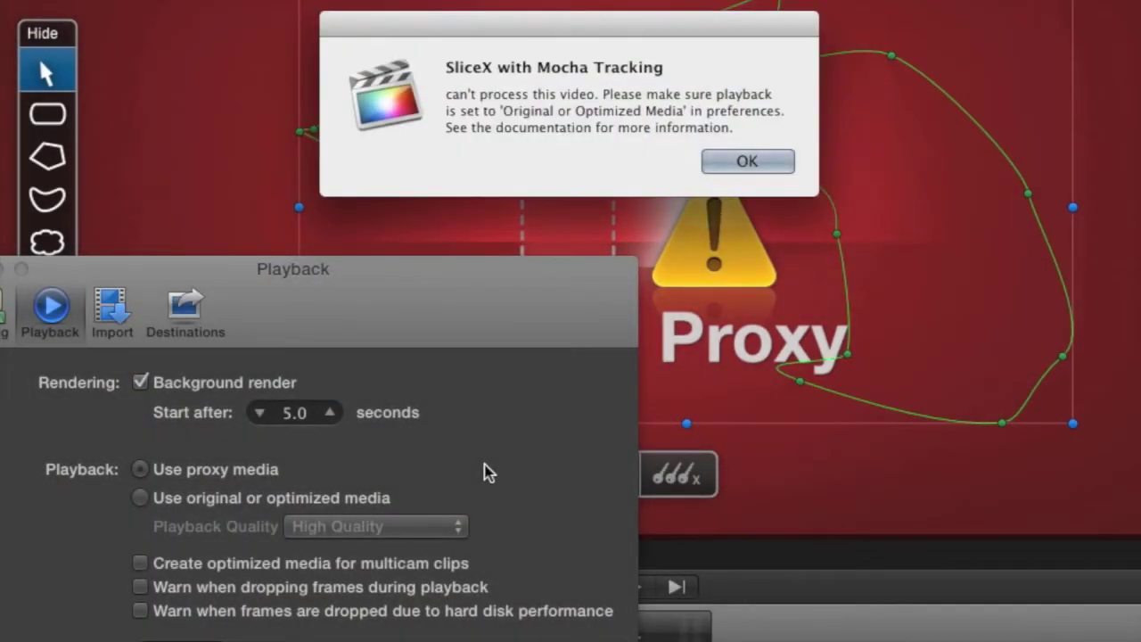
Dismiss the proxy warning and play back original or optimized media with background render off
left_click(745, 163)
left_click(214, 500)
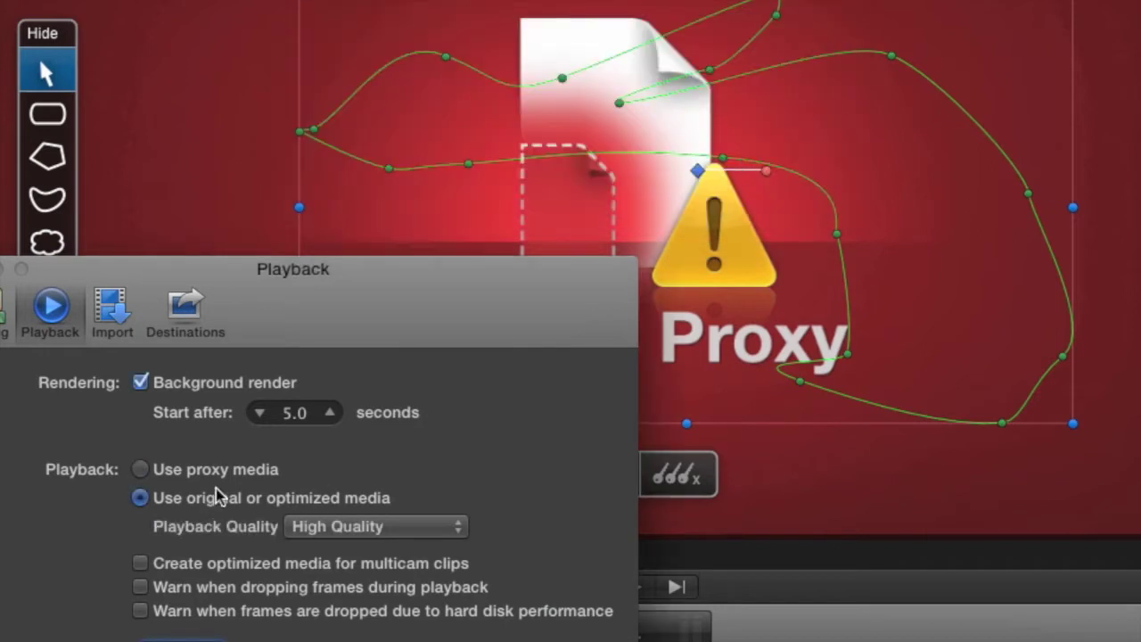
left_click(214, 384)
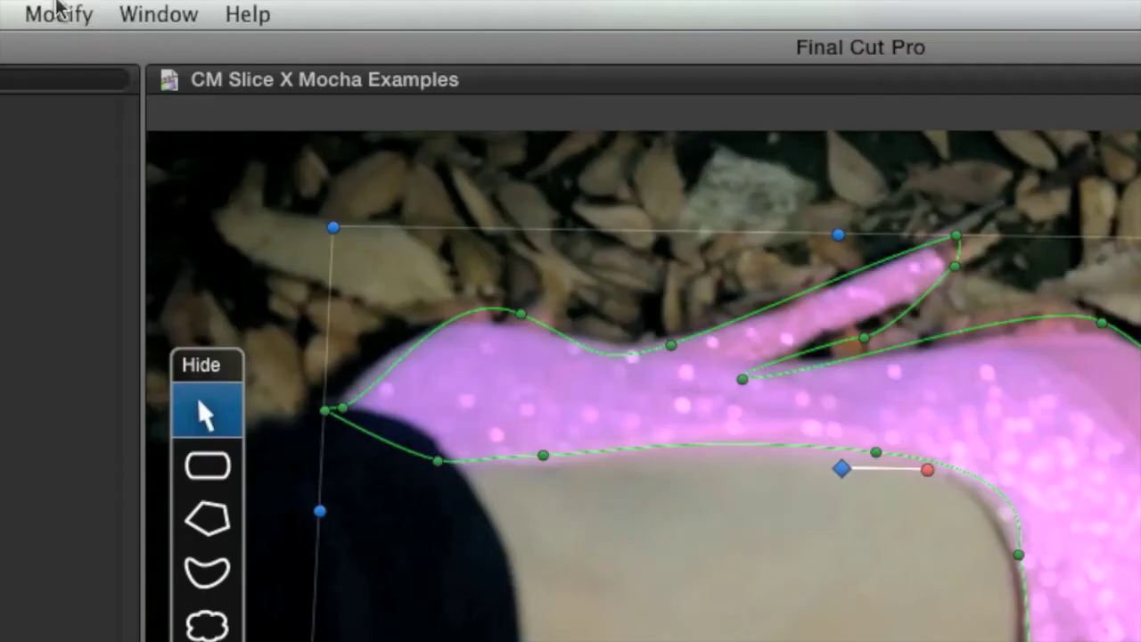
Look up Render Selection in the Modify menu and play the pink-shoe clip
left_click(57, 13)
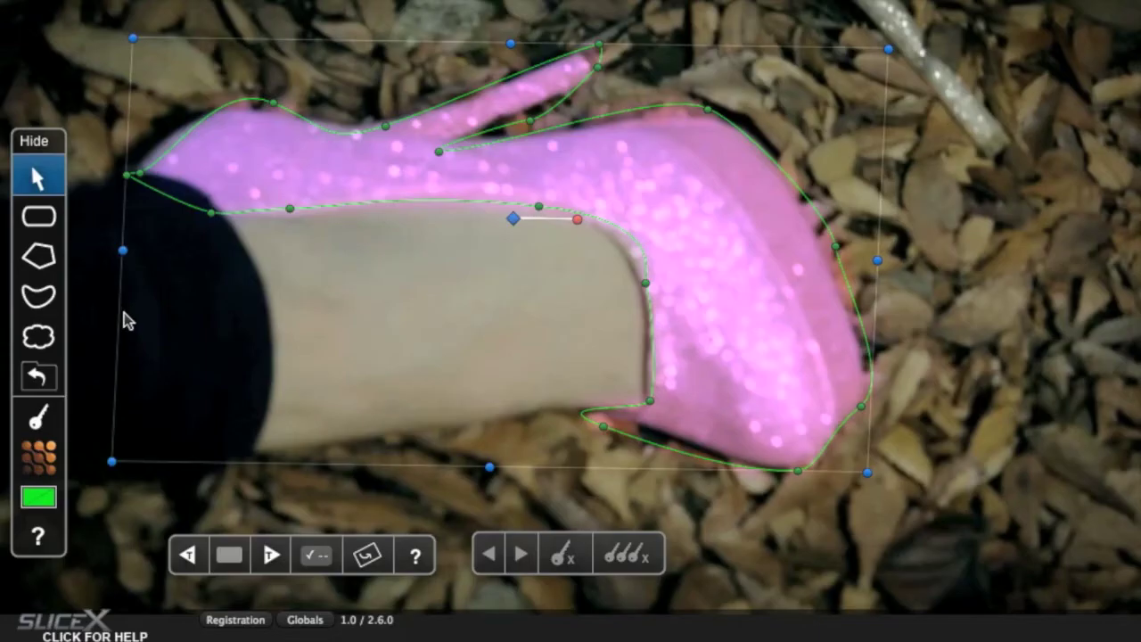
key("space")
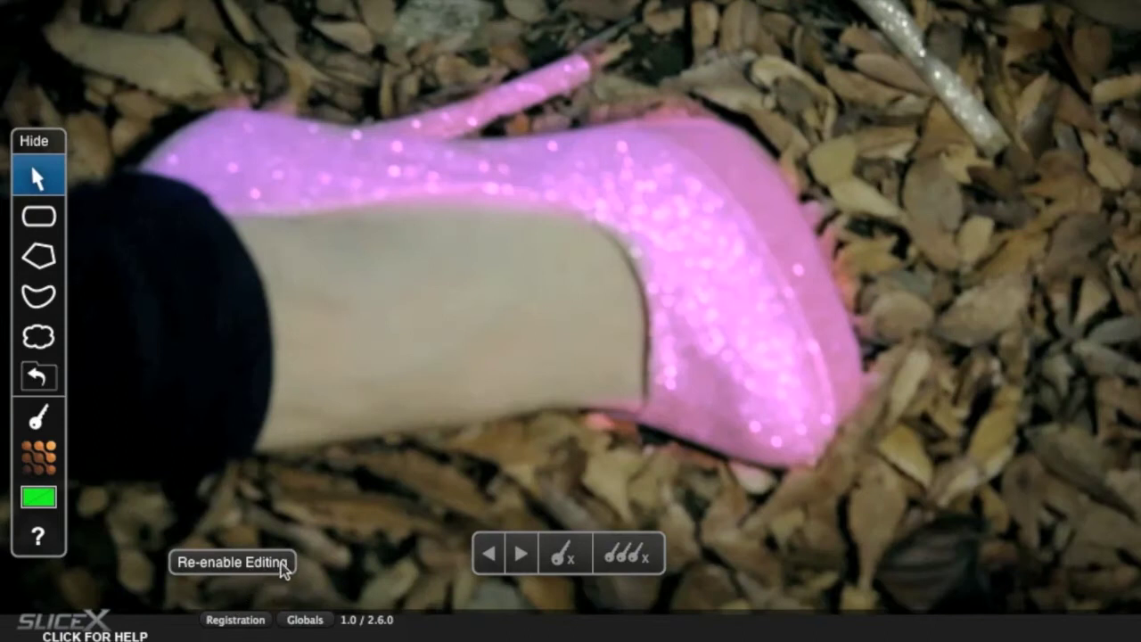
Re-enable mask editing on the shoe clip
left_click(284, 562)
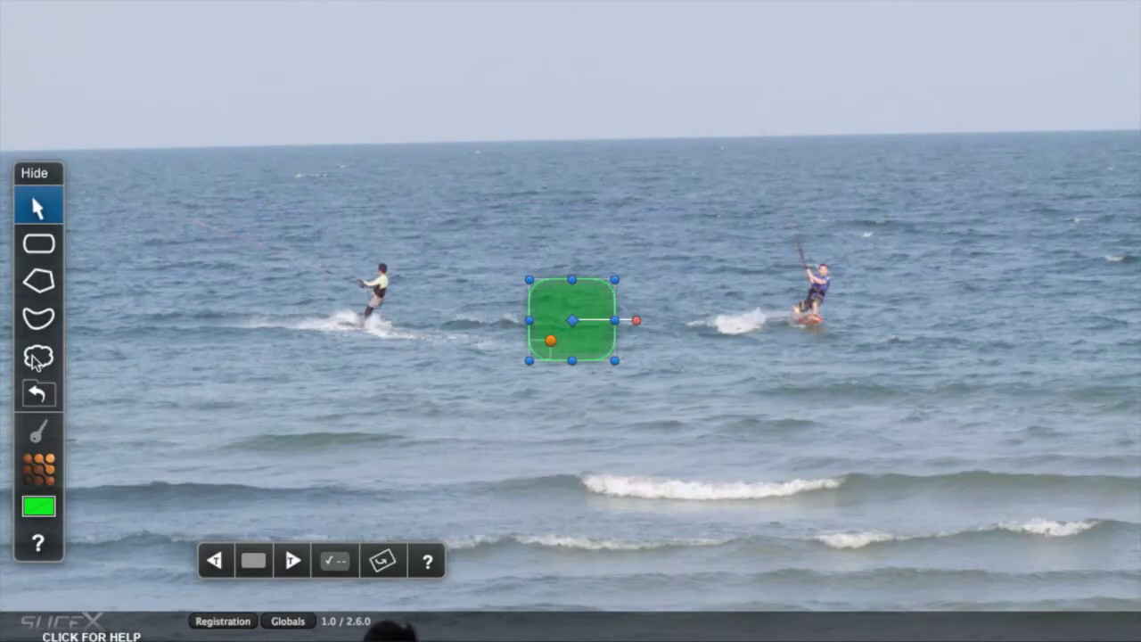
Mask the left kiteboarder freehand, set From X Offset to -280, and track the mask forward
left_click(38, 359)
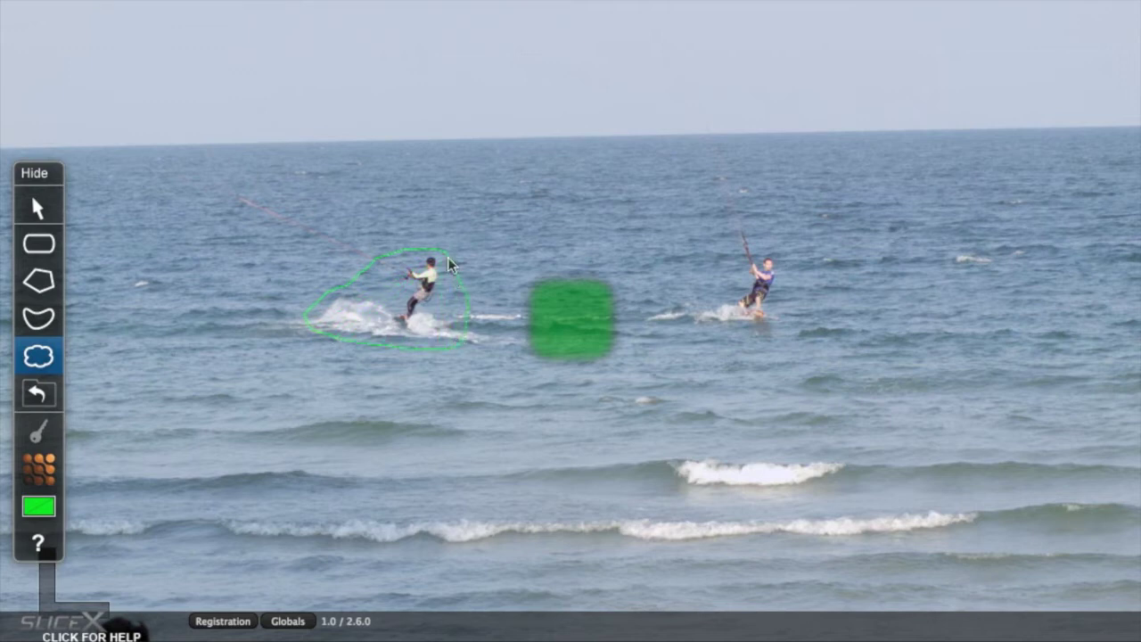
left_click_drag(450, 264, 452, 268)
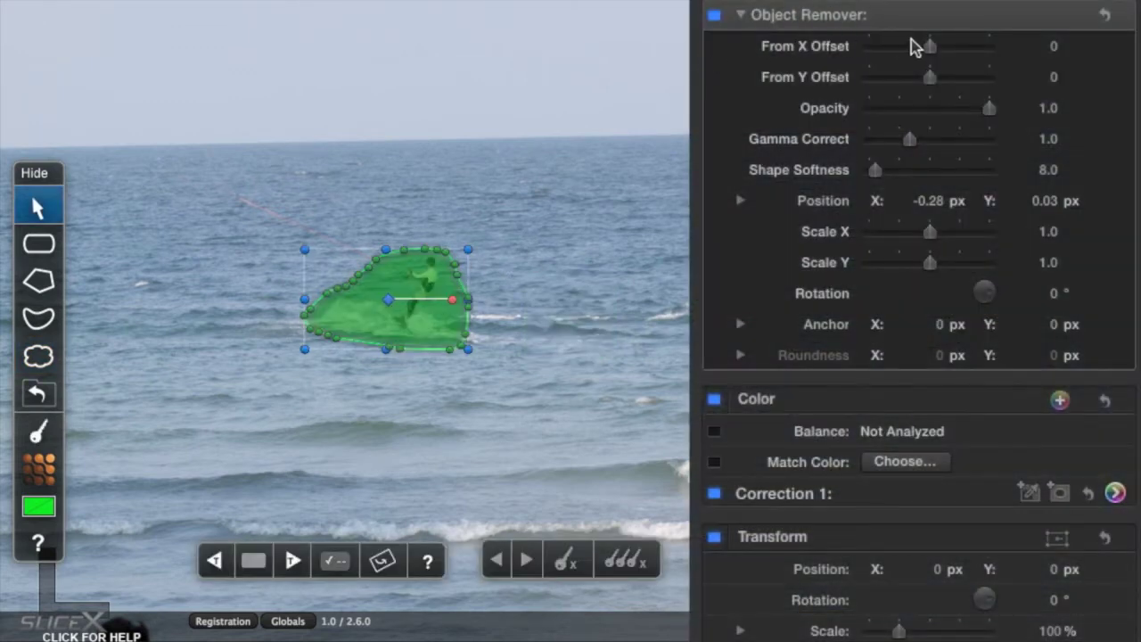
mouse_move(923, 42)
left_mouse_down()
mouse_move(902, 42)
mouse_move(910, 49)
left_mouse_up()
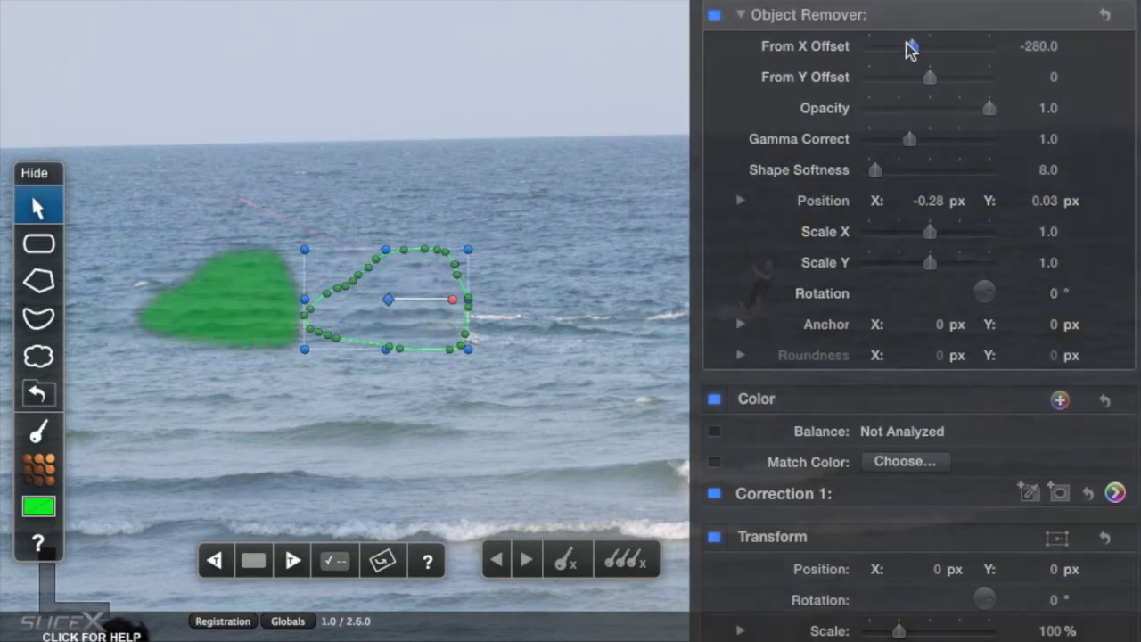
left_click(292, 560)
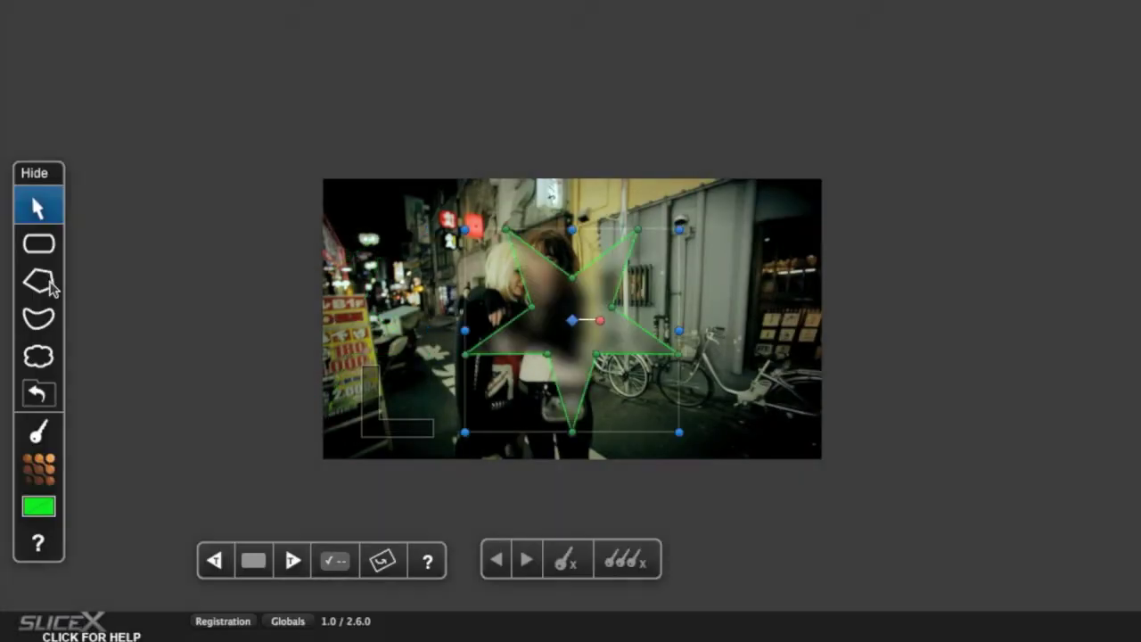
Draw a closed four-corner polygon mask around the street sign on the left
left_click(49, 280)
left_click(366, 298)
left_click(382, 403)
left_click(296, 425)
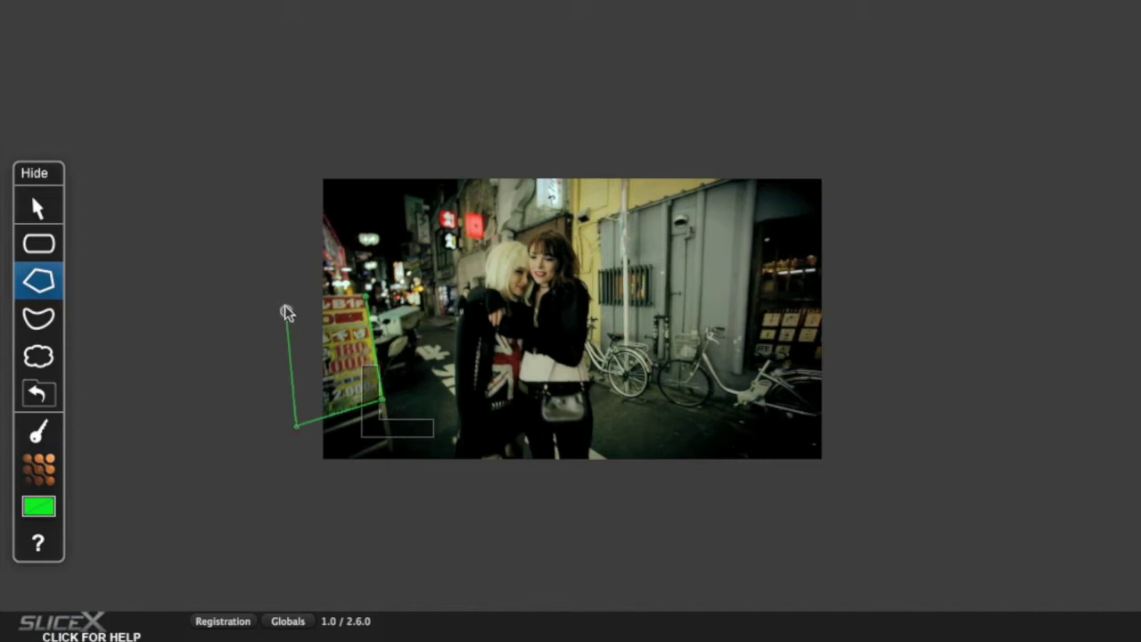
left_click(287, 296)
left_click(367, 298)
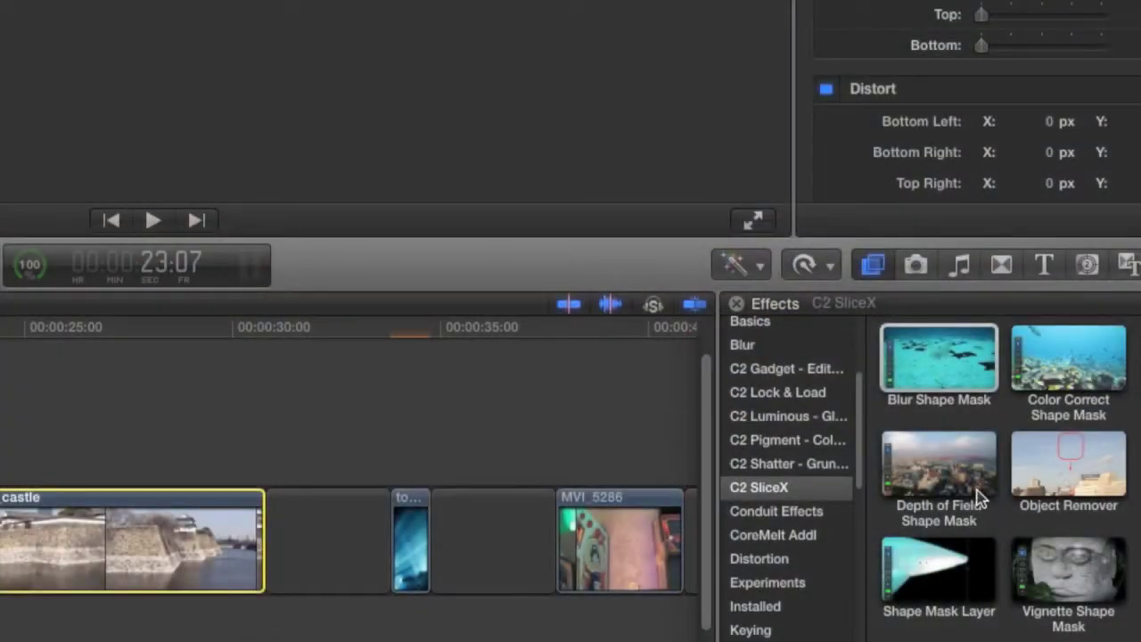
Apply Depth of Field Shape Mask to the castle clip, with a bezier shape along the wall base defocusing the water
left_click_drag(981, 473, 11, 524)
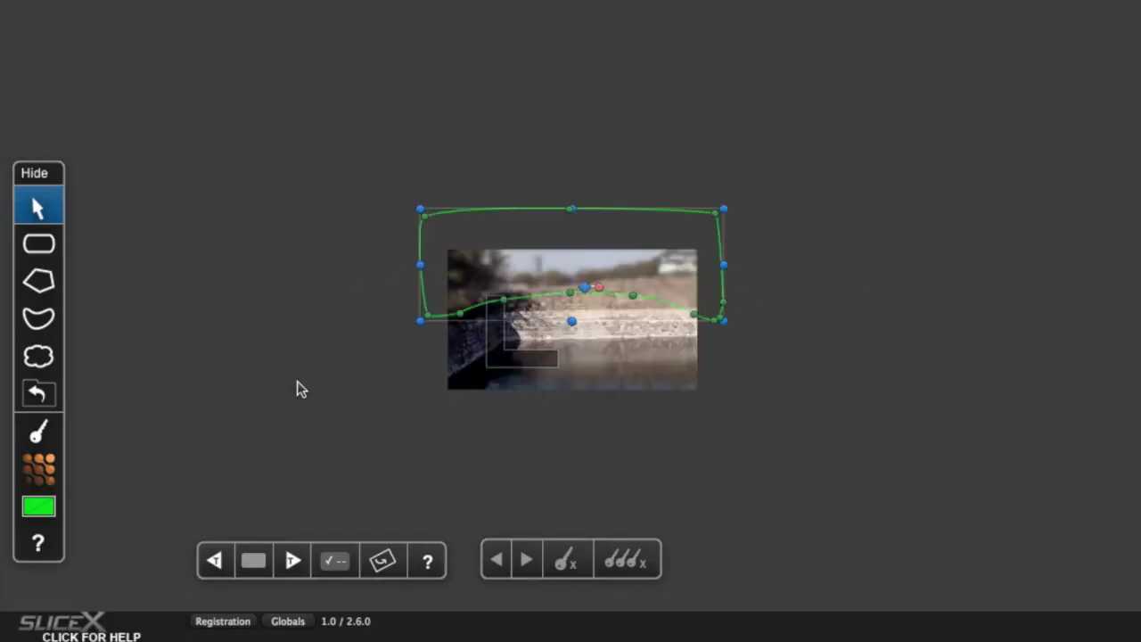
left_click(39, 319)
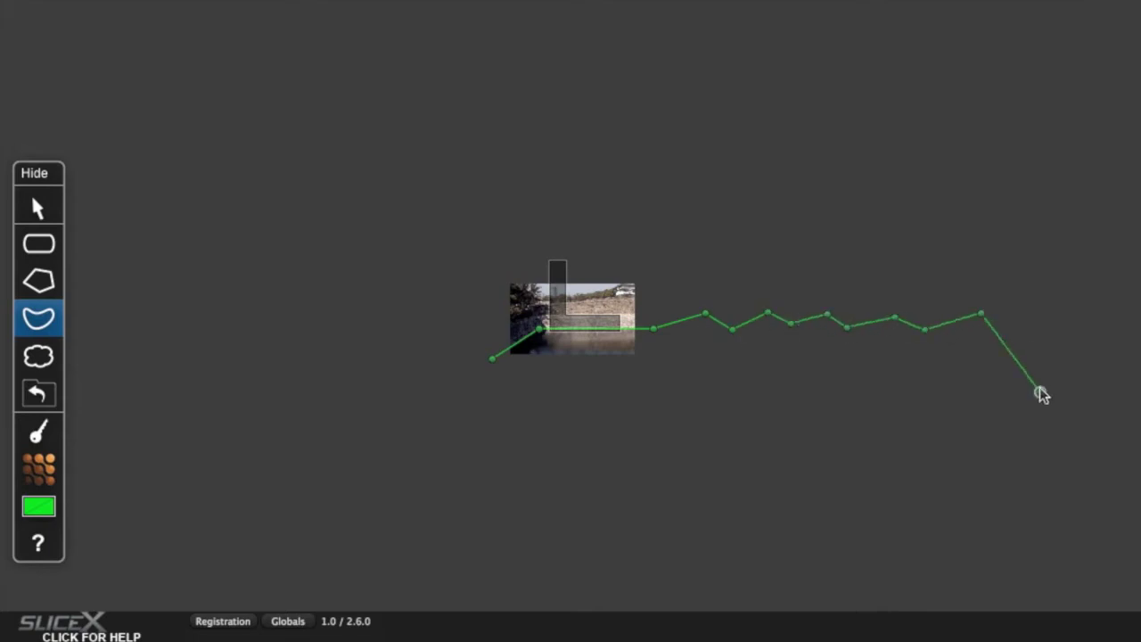
left_click(492, 360)
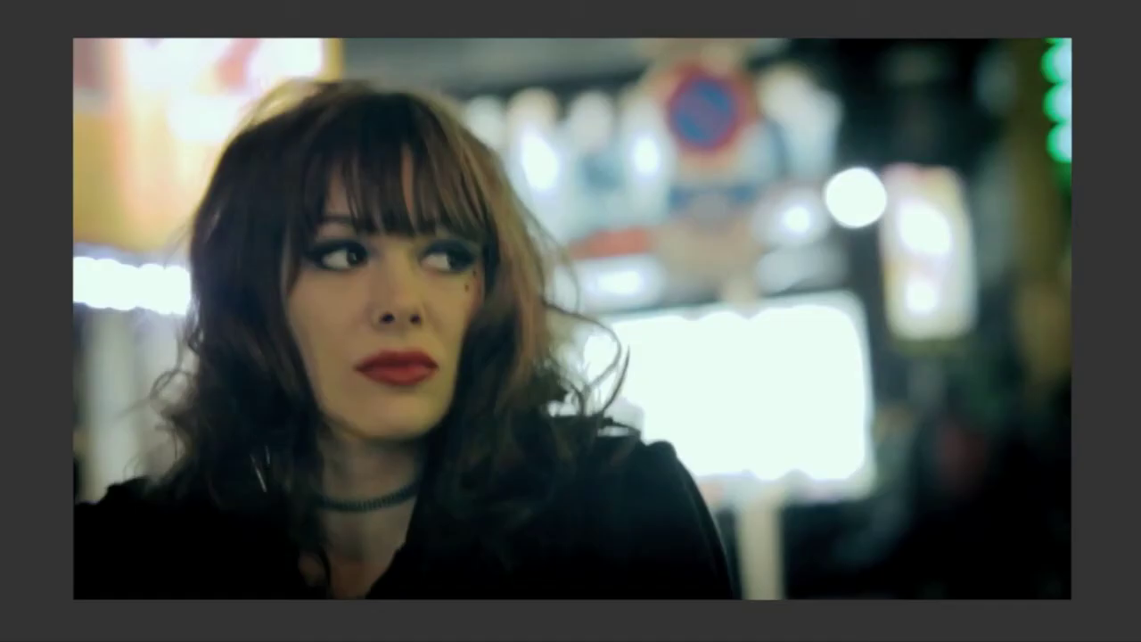
Mask the woman's face freehand, track it backward, and set Brightness 1.28 and Contrast 1.07
left_click(38, 358)
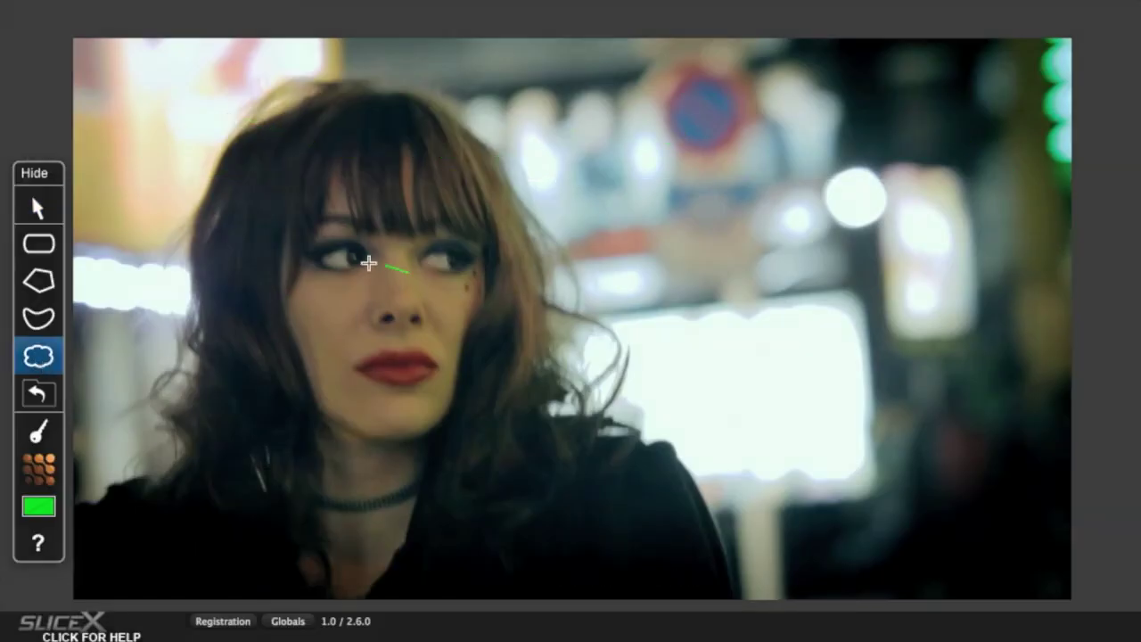
left_click_drag(420, 402, 425, 283)
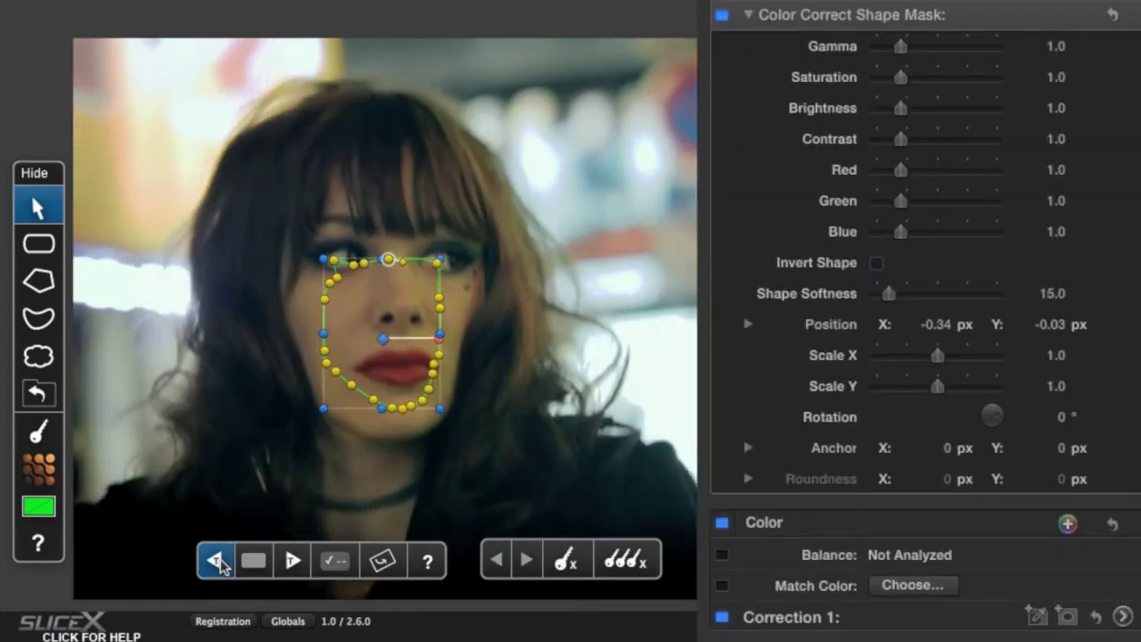
left_click(218, 561)
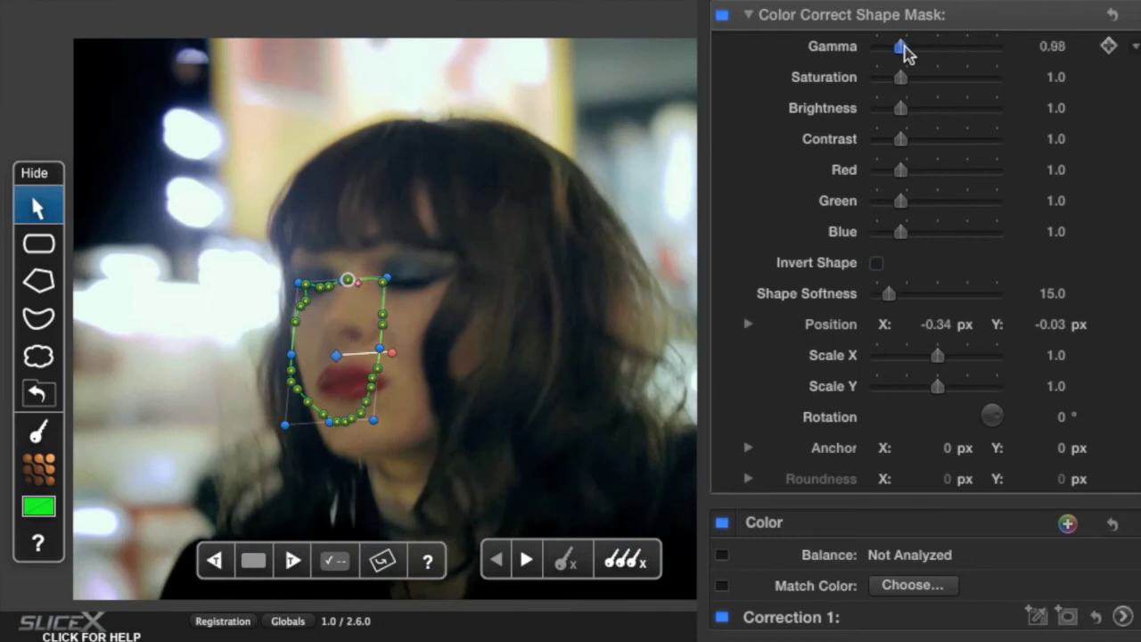
left_click_drag(908, 108, 913, 108)
left_click_drag(901, 139, 905, 141)
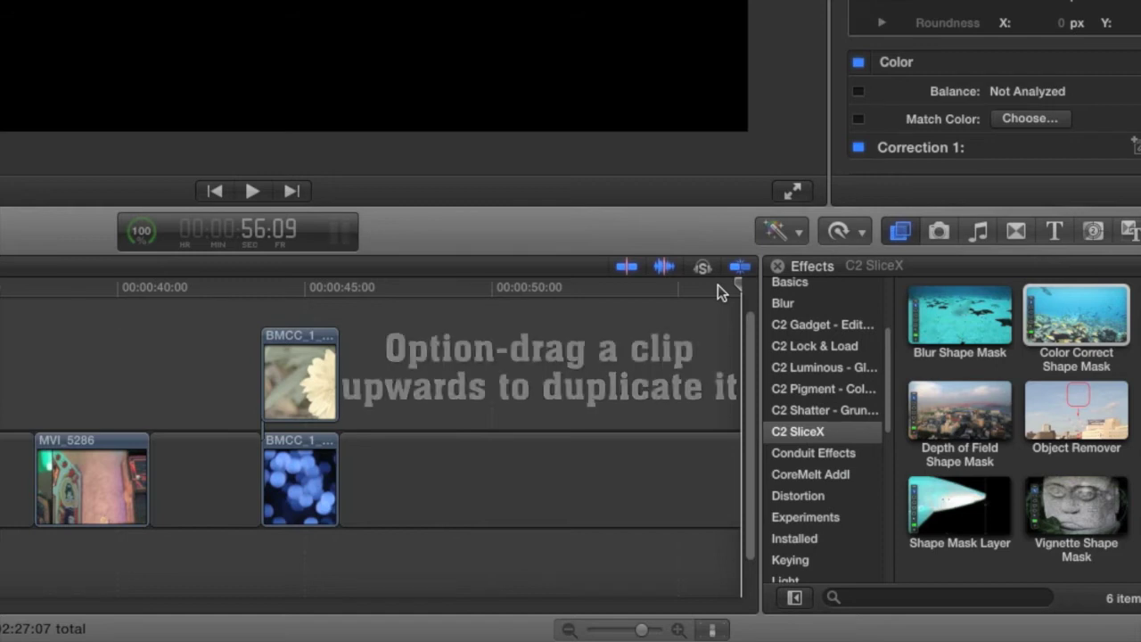
Duplicate the MVI_5286 clip into the lane directly above it
left_click_drag(717, 285, 270, 285)
left_click(36, 287)
left_click_drag(62, 473, 60, 364)
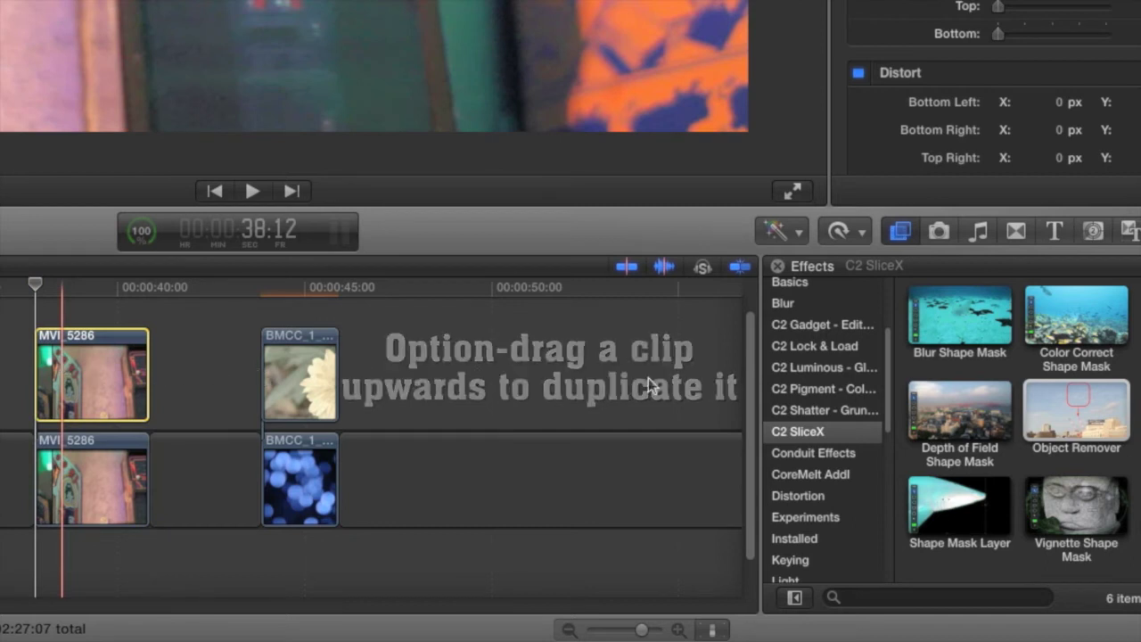
Apply the SliceX Shape Mask Layer effect to the upper MVI_5286 copy, set for a polygon mask
left_click(1052, 418)
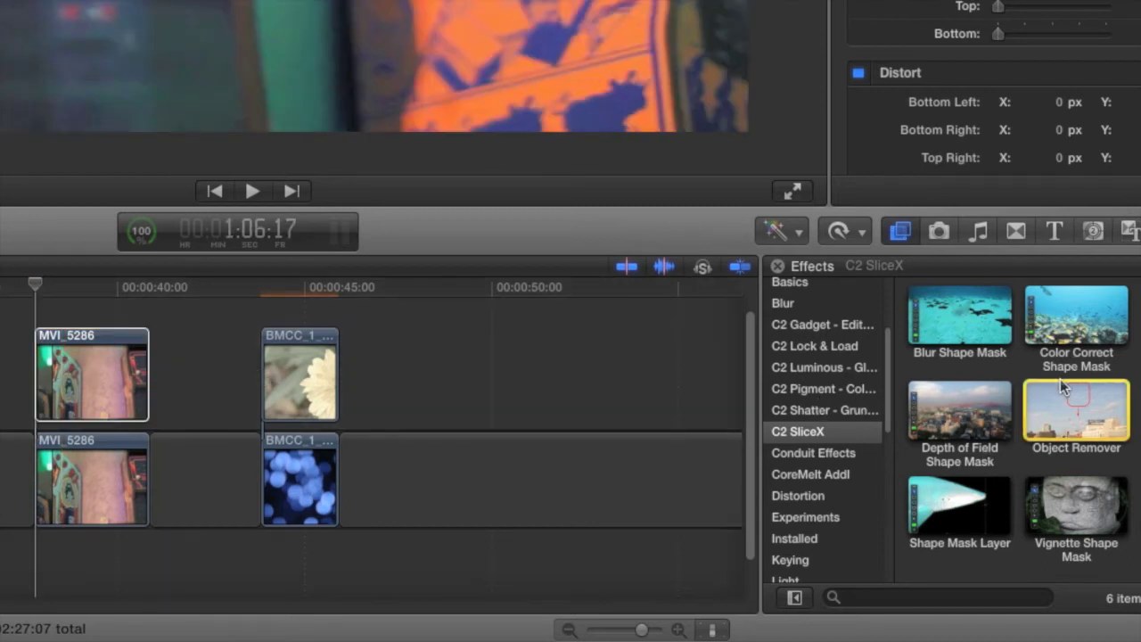
left_click_drag(927, 490, 69, 360)
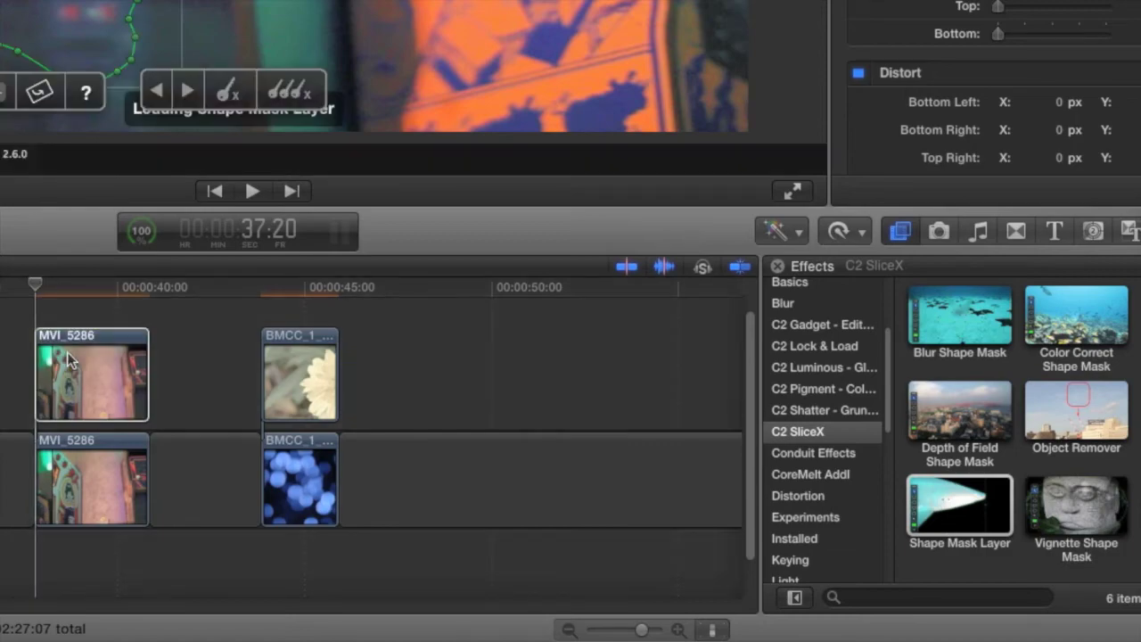
left_click(37, 282)
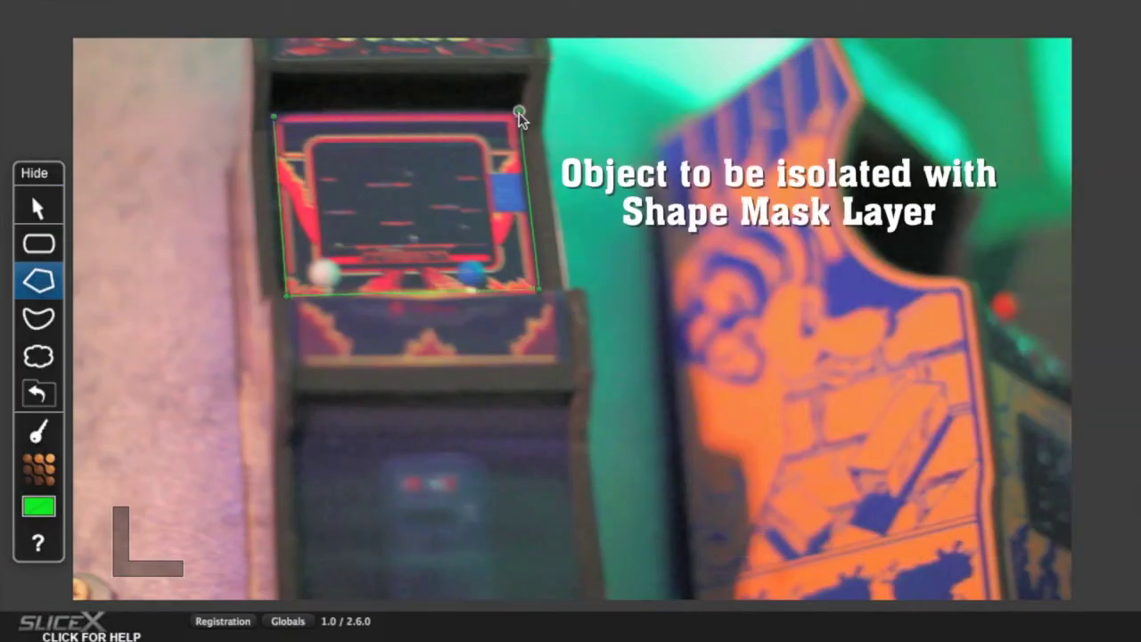
Close a four-sided polygon mask around the arcade screen and track it forward through the clip
left_click(277, 114)
left_click(292, 560)
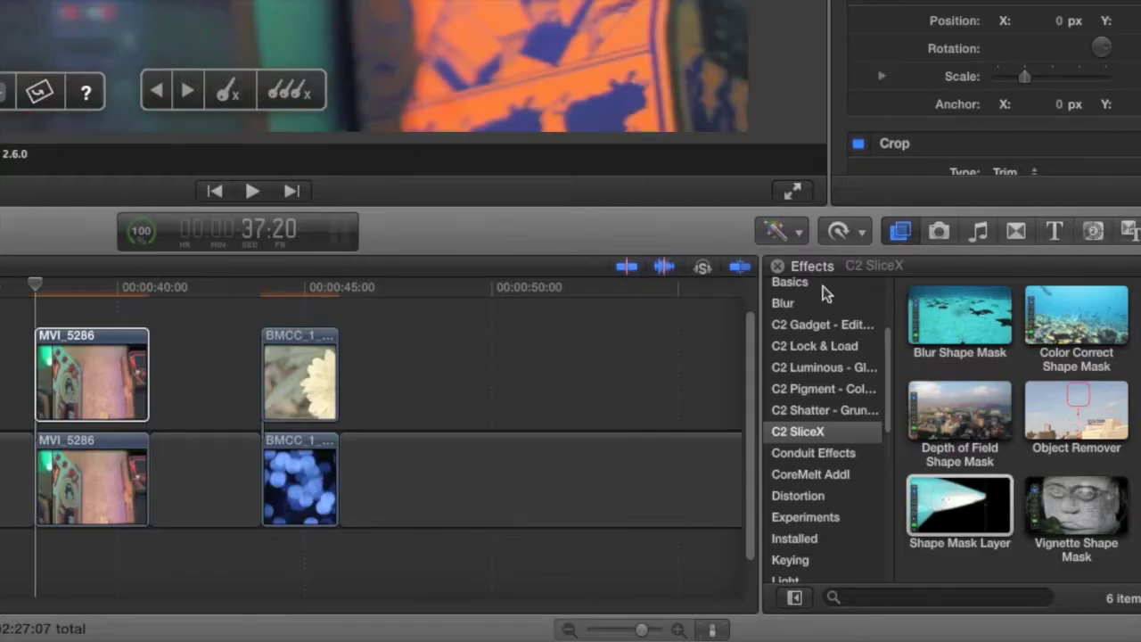
left_click(838, 368)
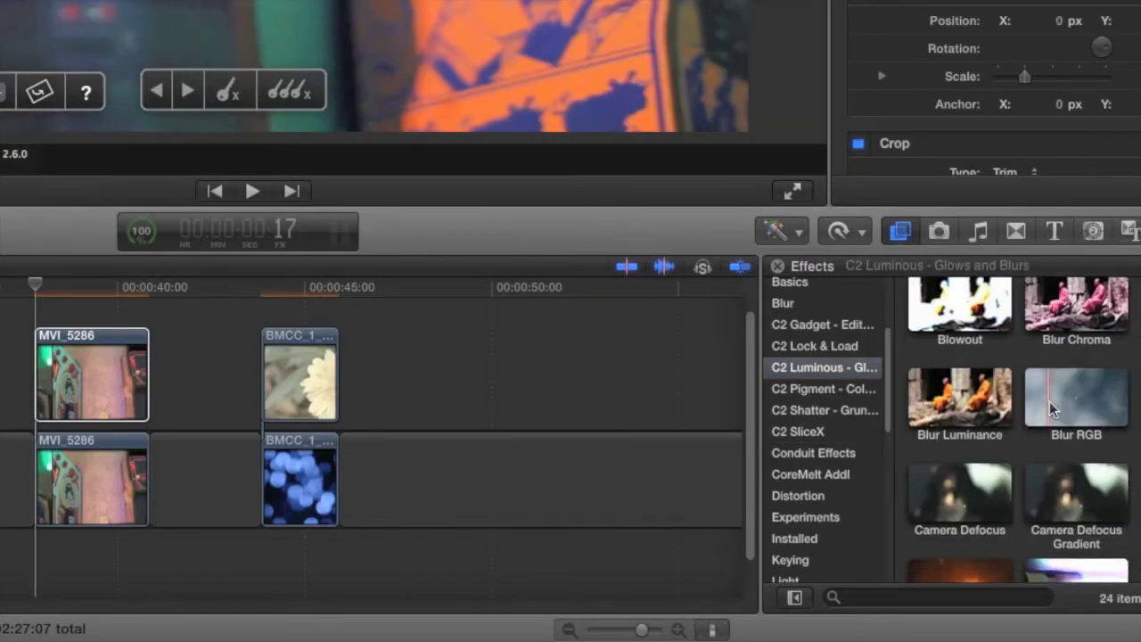
Apply Chromatic Glow to the upper MVI_5286 clip with Glow Brightness 13.0 and Glow Width 33.0
scroll(1025, 388, "down", 4)
left_click_drag(1076, 379, 80, 342)
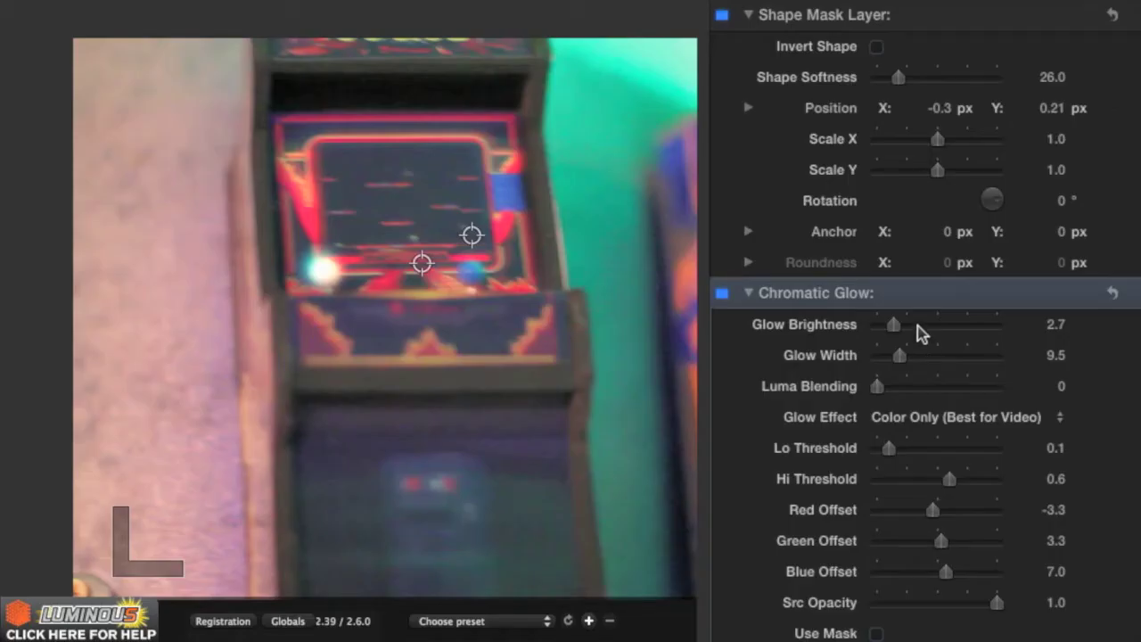
left_click_drag(919, 329, 953, 349)
left_click(957, 357)
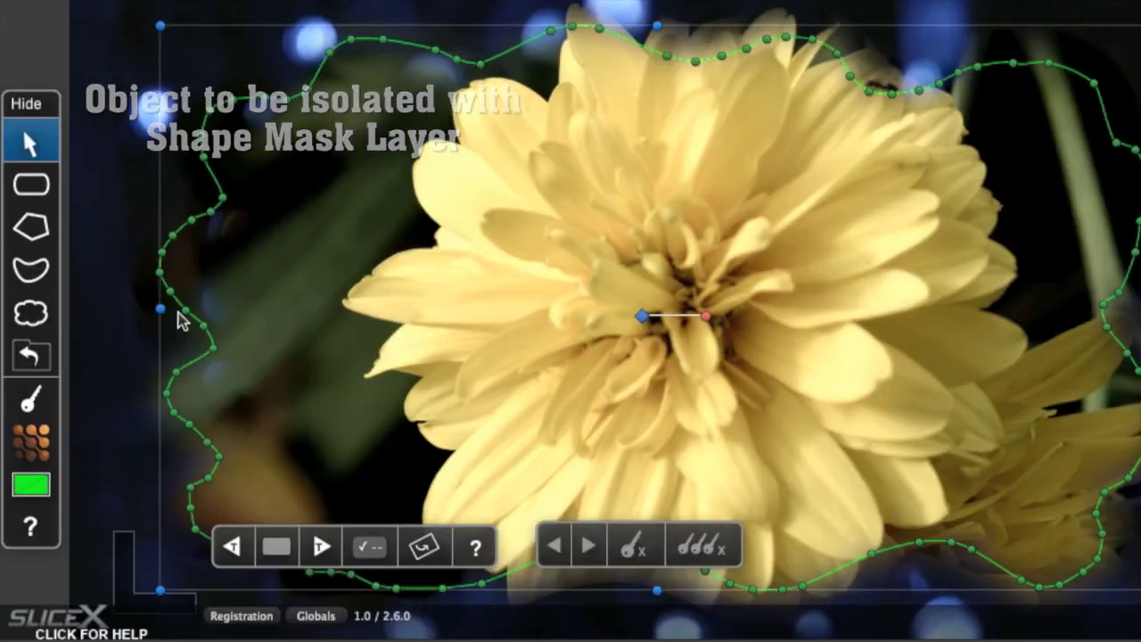
Trace a freehand mask around the yellow flower's petals and track it forward through the clip
left_click(30, 314)
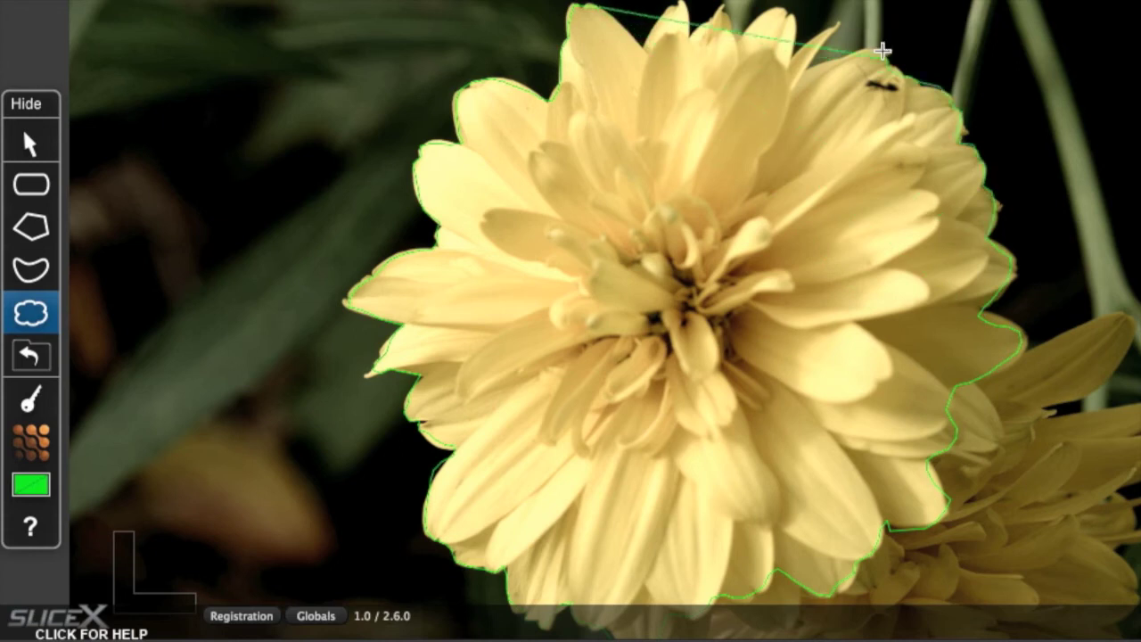
left_click(685, 5)
left_click(320, 551)
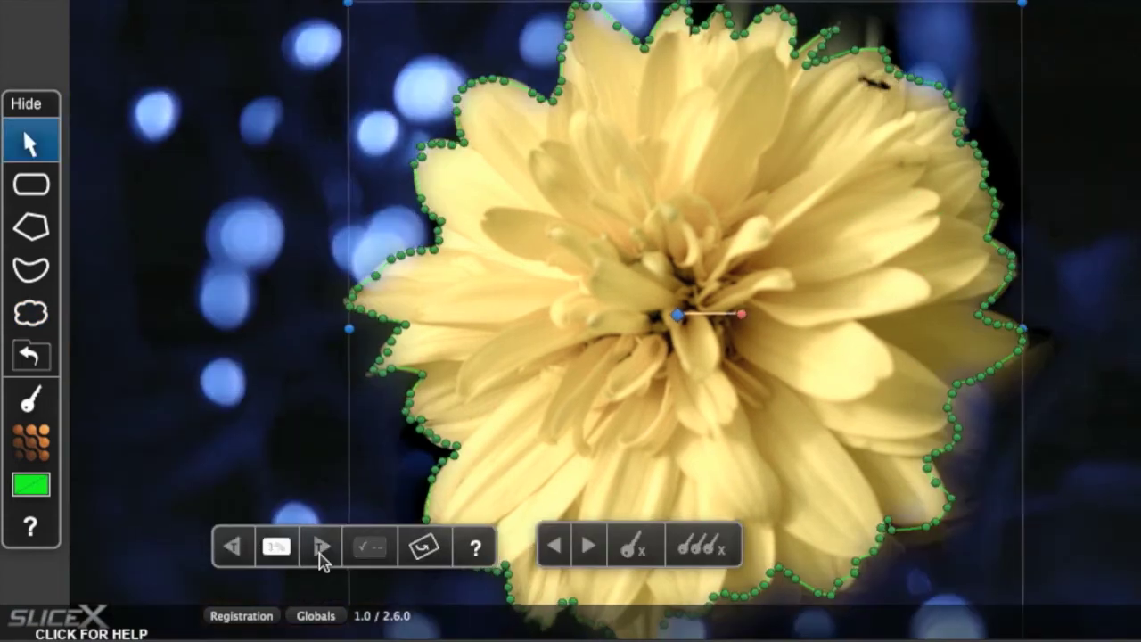